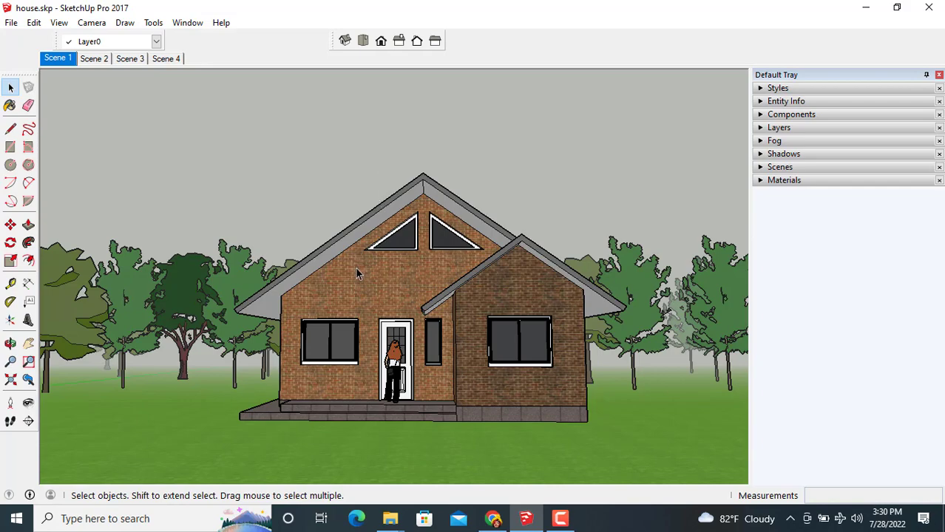
Orbit the brick house to a three-quarter view of its front and left walls.
mouse_move(358, 269)
middle_down()
mouse_move(445, 265)
mouse_move(463, 286)
mouse_move(414, 294)
mouse_move(484, 329)
mouse_move(466, 333)
middle_up()
scroll(486, 322, up, 2)
scroll(486, 322, down, 2)
scroll(382, 291, up, 2)
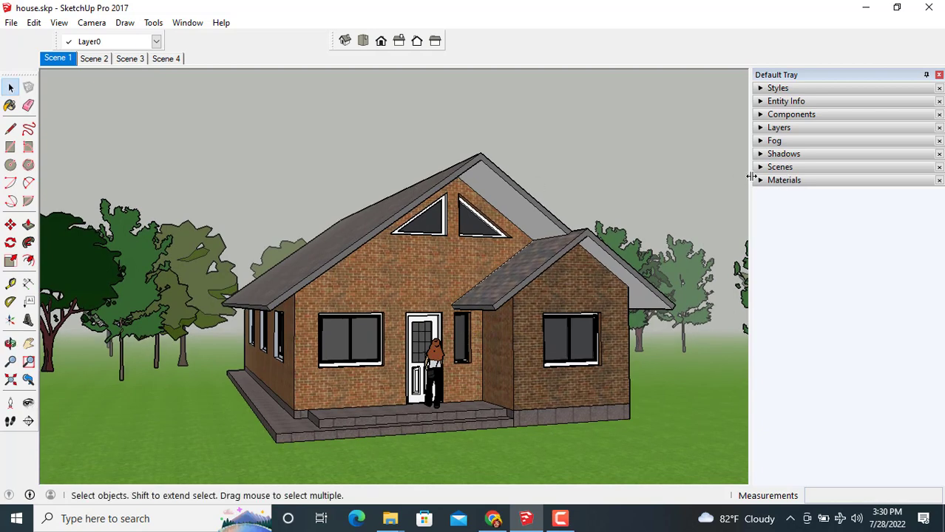
Add Scene 5 from the current angled view and rename it 'for style'.
click(779, 167)
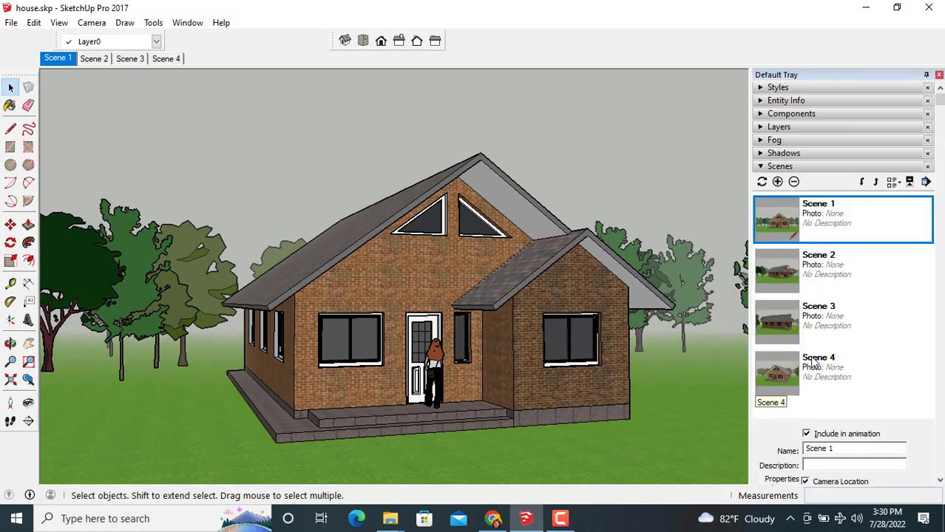
click(787, 373)
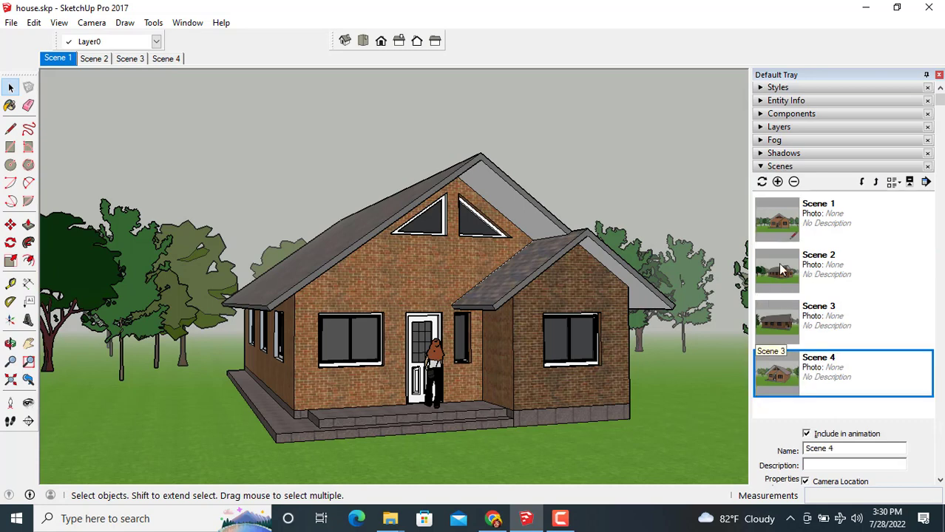
click(777, 181)
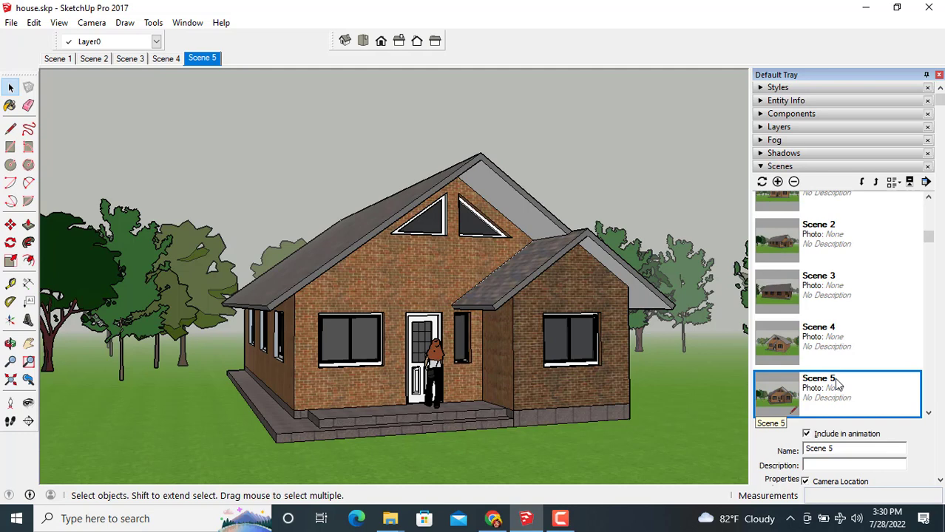
triple_click(829, 448)
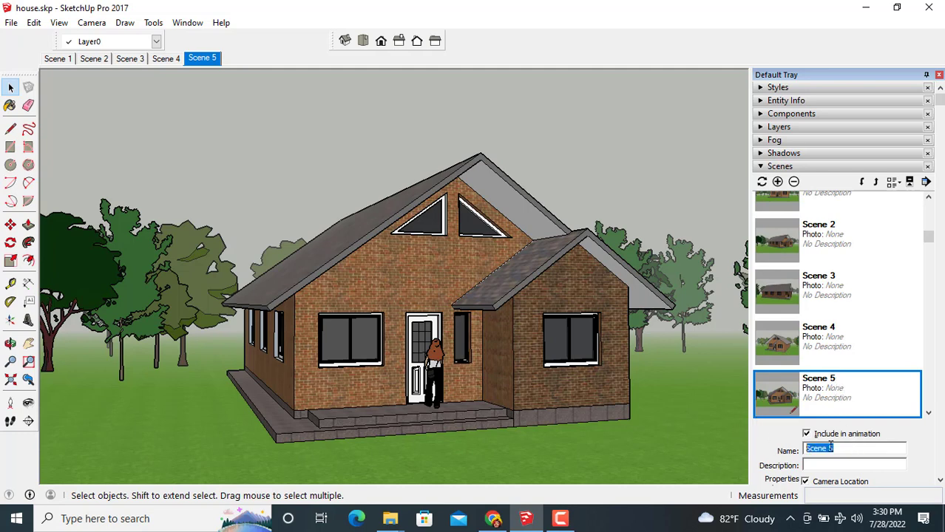
text(for style)
key(Return)
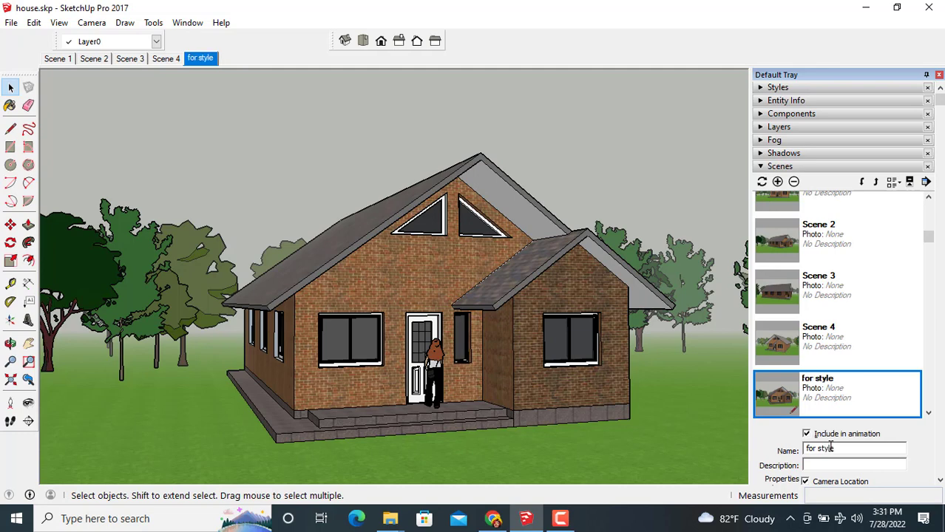
click(830, 170)
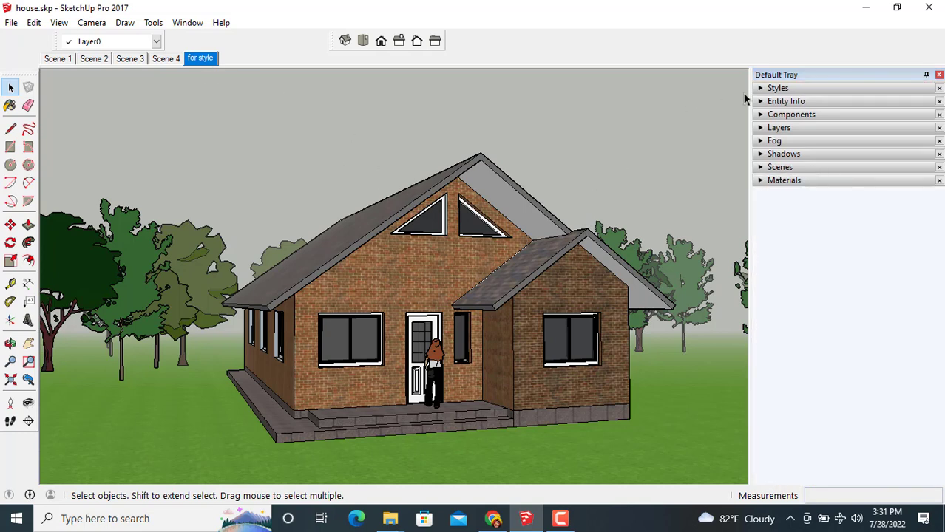
Open the Styles panel and apply Gray Scale from the Color Sets collection.
click(800, 91)
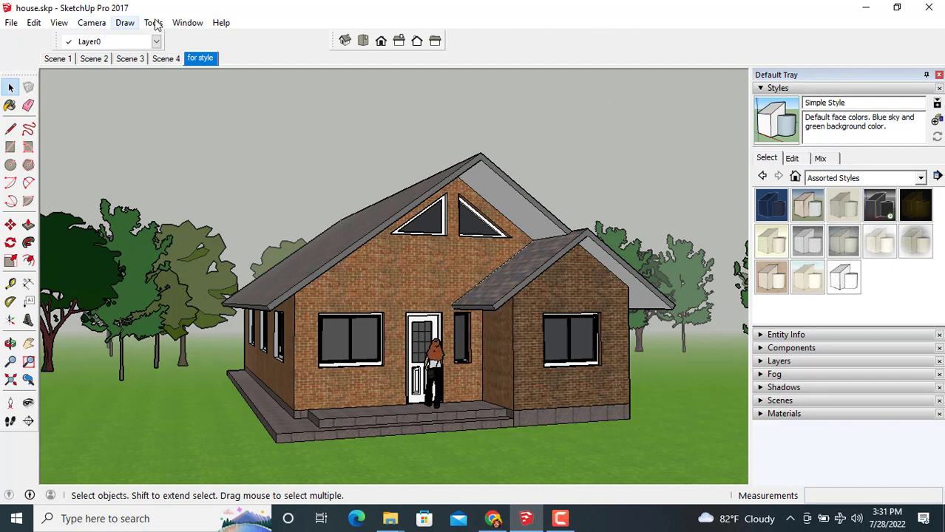
click(188, 22)
mouse_move(213, 39)
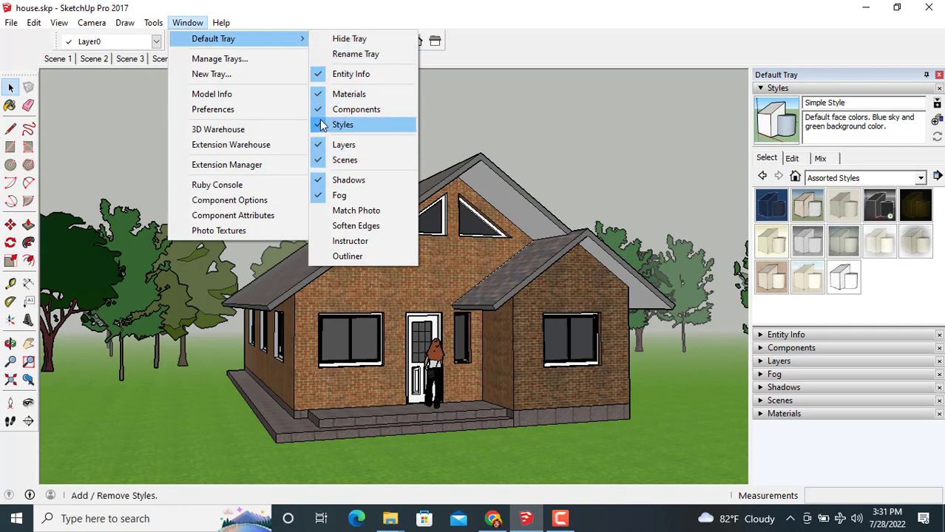
click(767, 56)
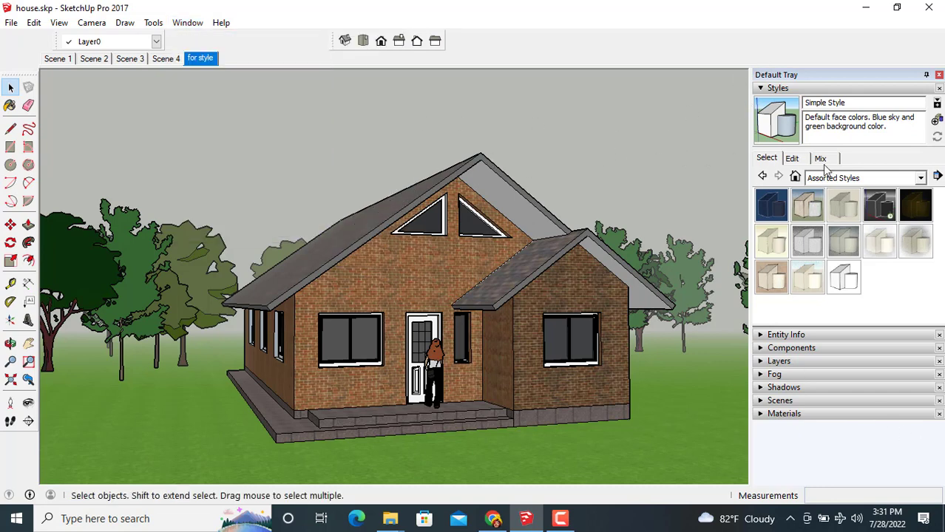
click(808, 88)
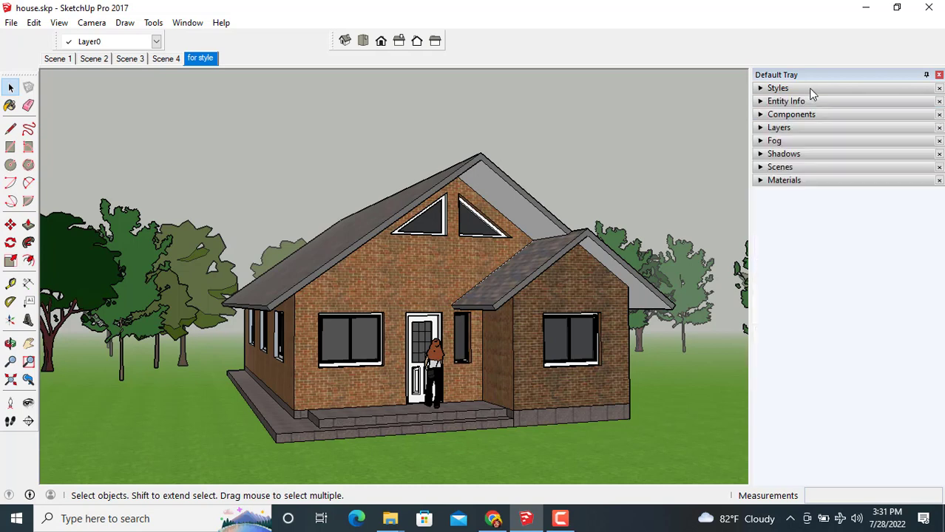
click(808, 89)
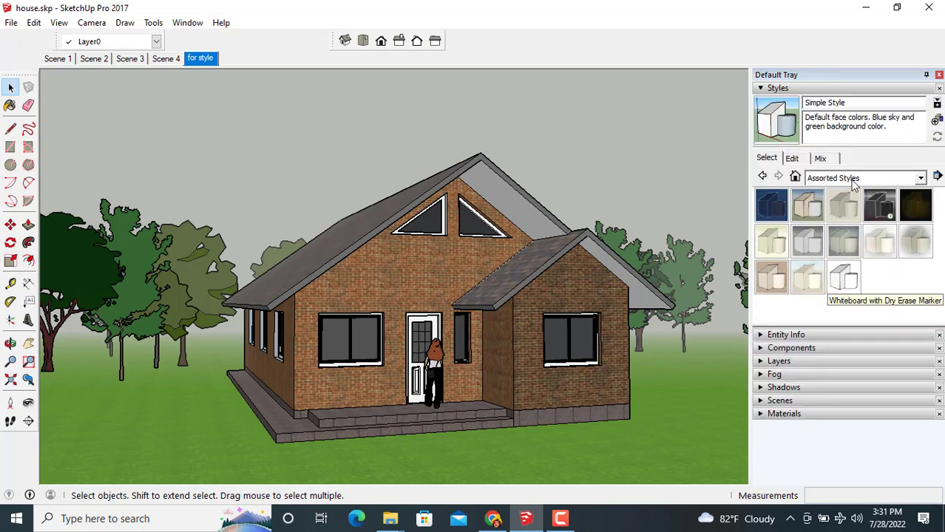
click(921, 179)
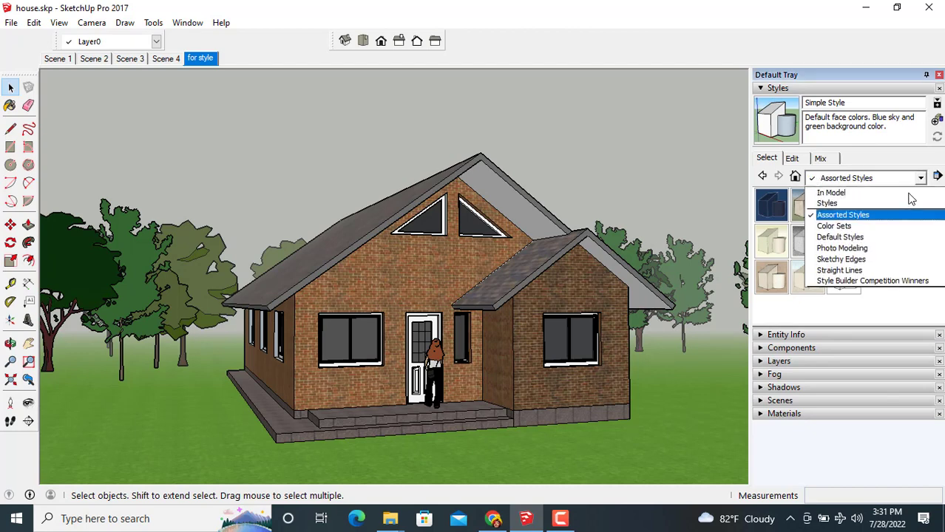
click(864, 226)
click(867, 231)
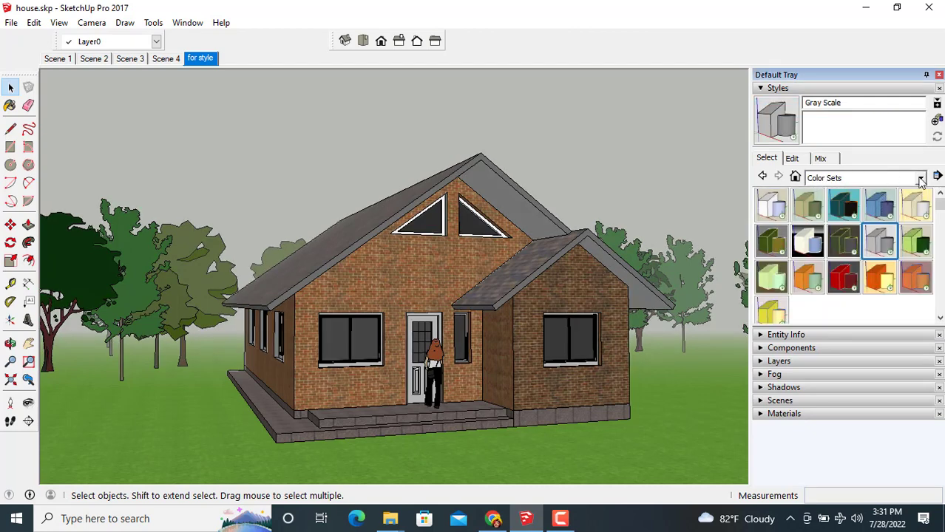
Try Simple, 3D Printing, Architectural, Urban Planning, X-ray and Woodworking Default Styles, ending on Wireframe.
click(920, 180)
click(890, 238)
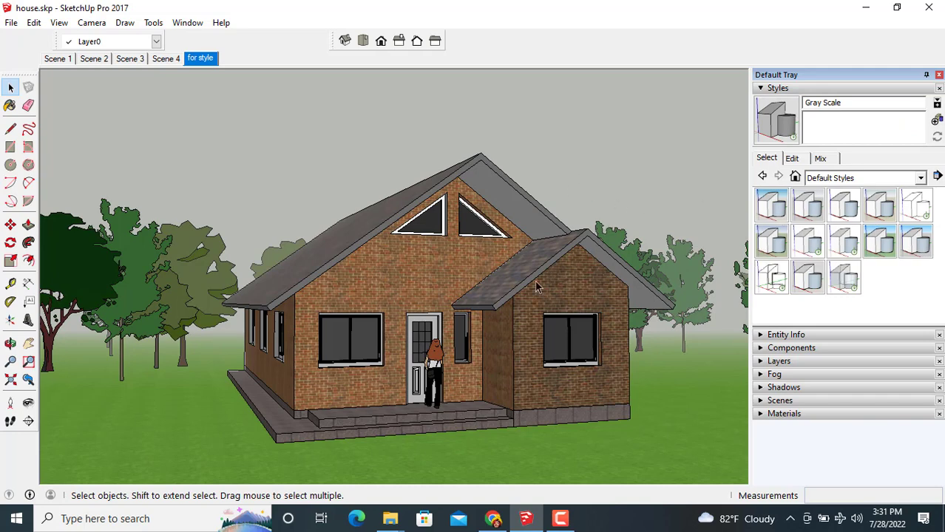
click(881, 247)
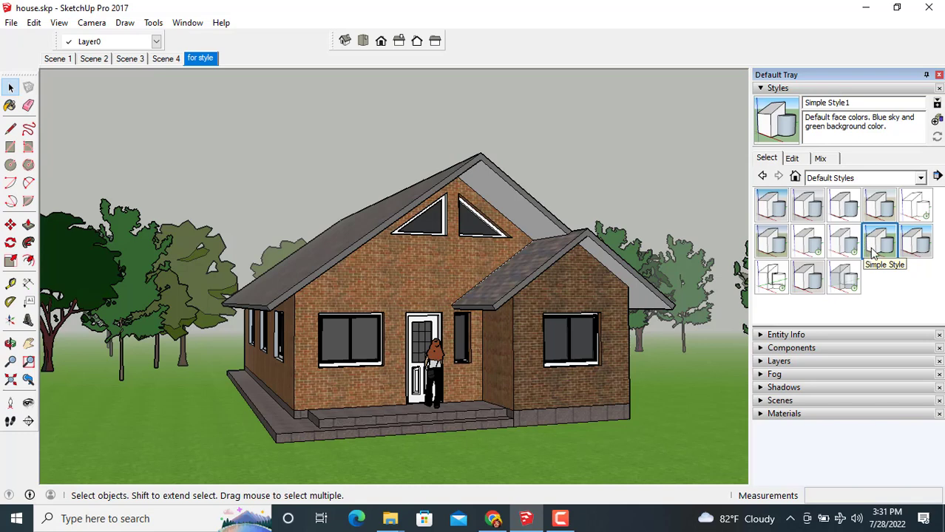
click(778, 213)
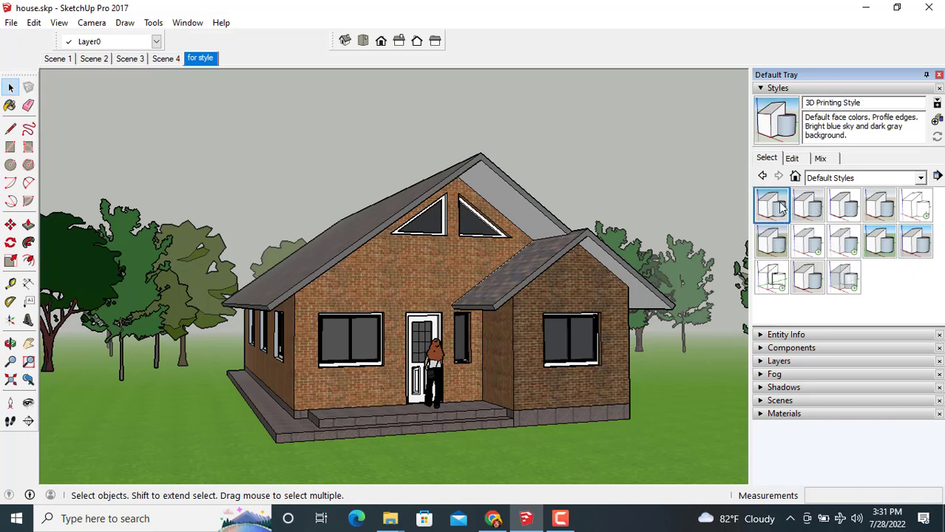
click(812, 208)
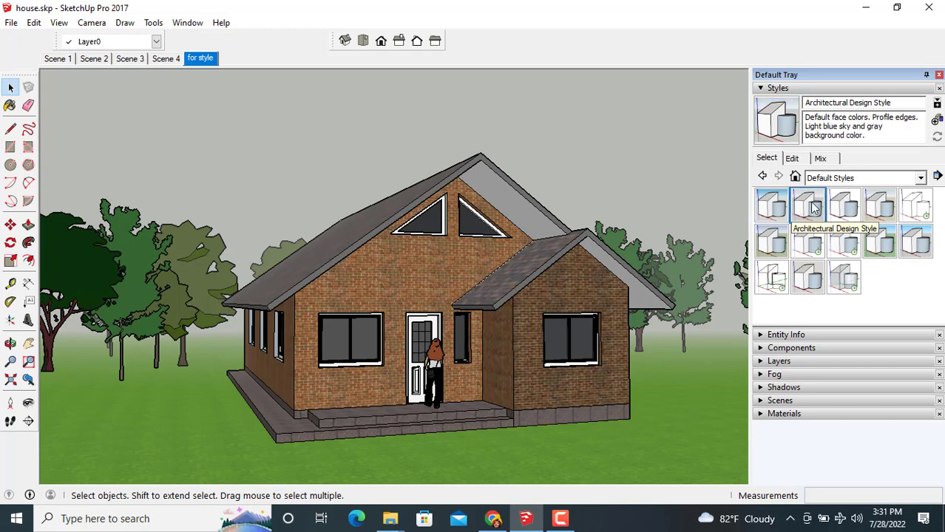
click(927, 248)
click(828, 292)
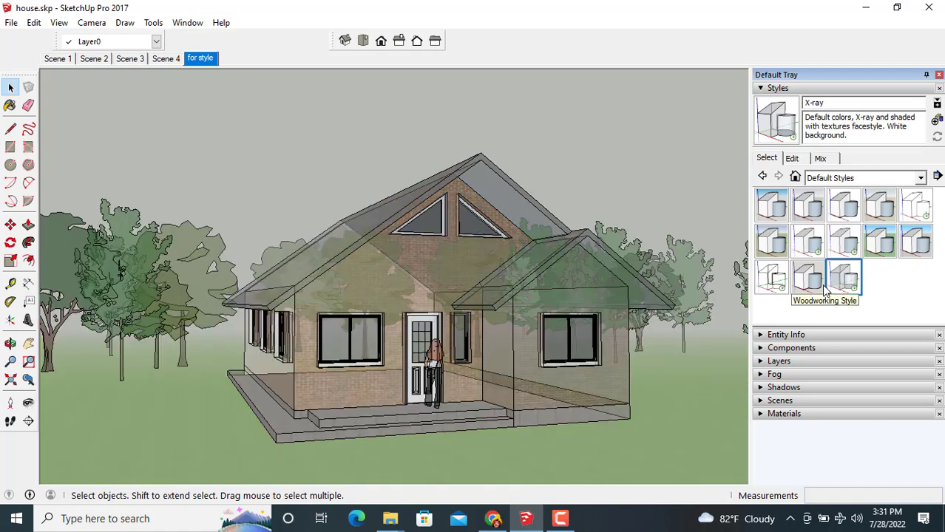
click(822, 288)
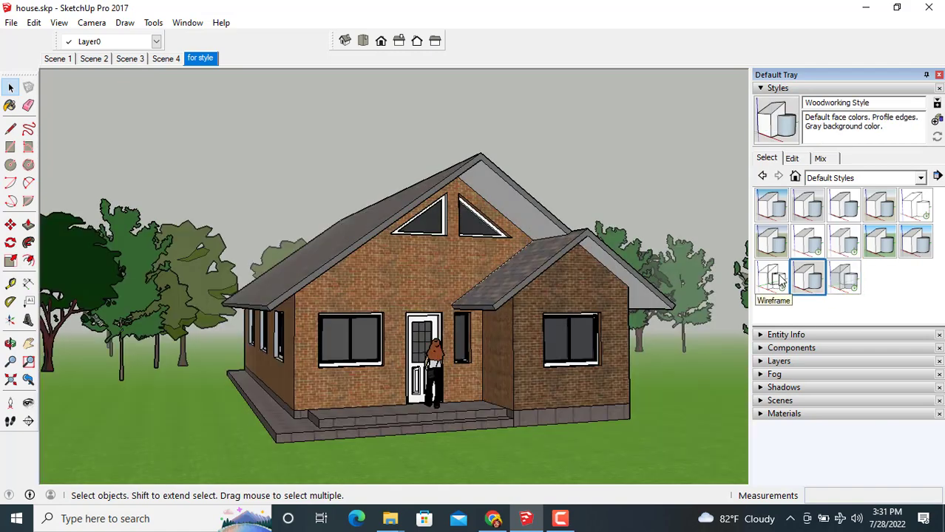
click(780, 279)
Preview Reversed Photo Modeling and the Straight Lines 08, 04, 03 and 02 pix styles.
click(887, 179)
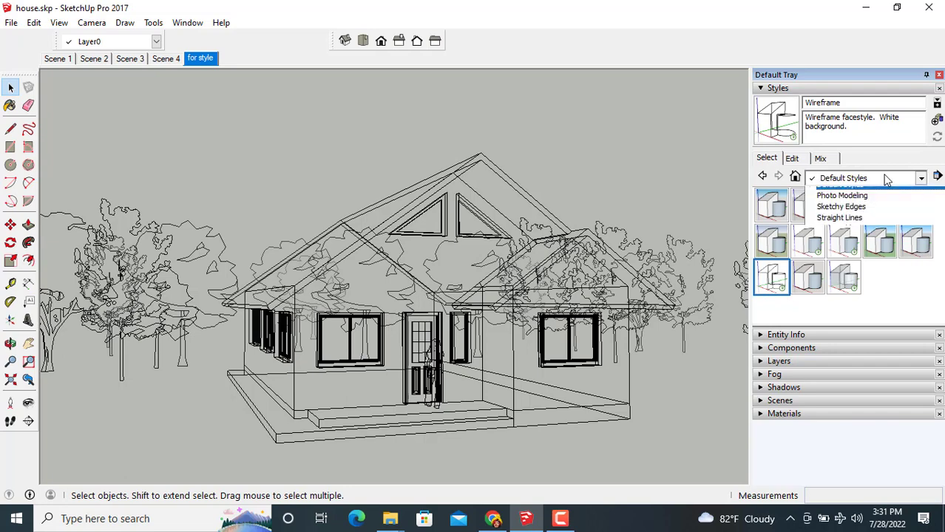
click(878, 252)
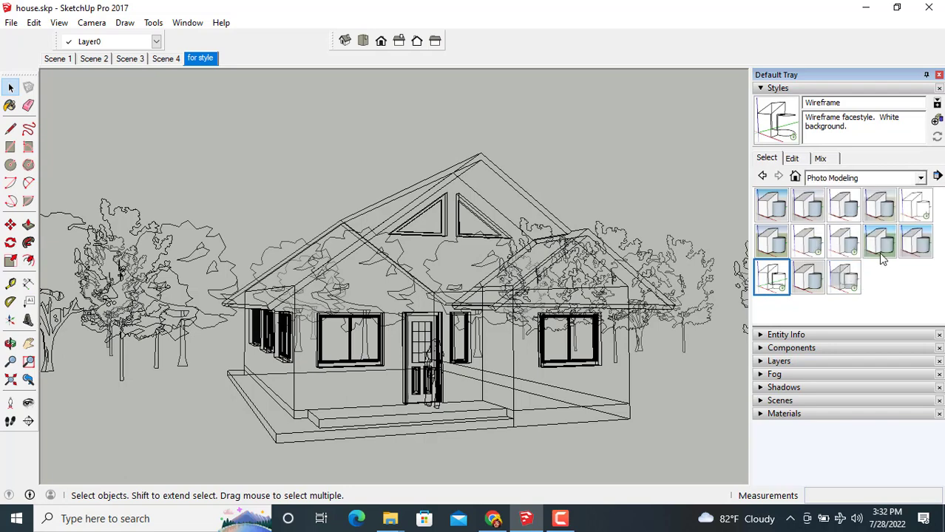
click(841, 204)
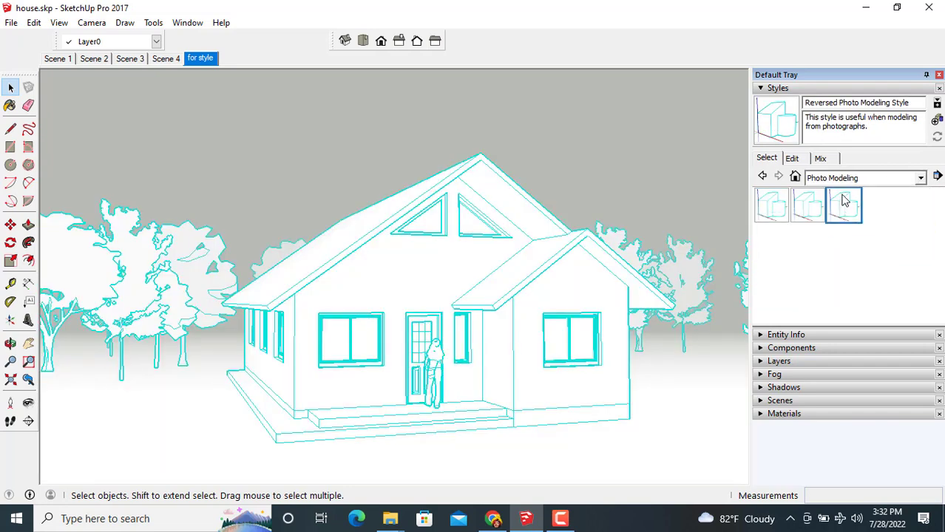
click(850, 178)
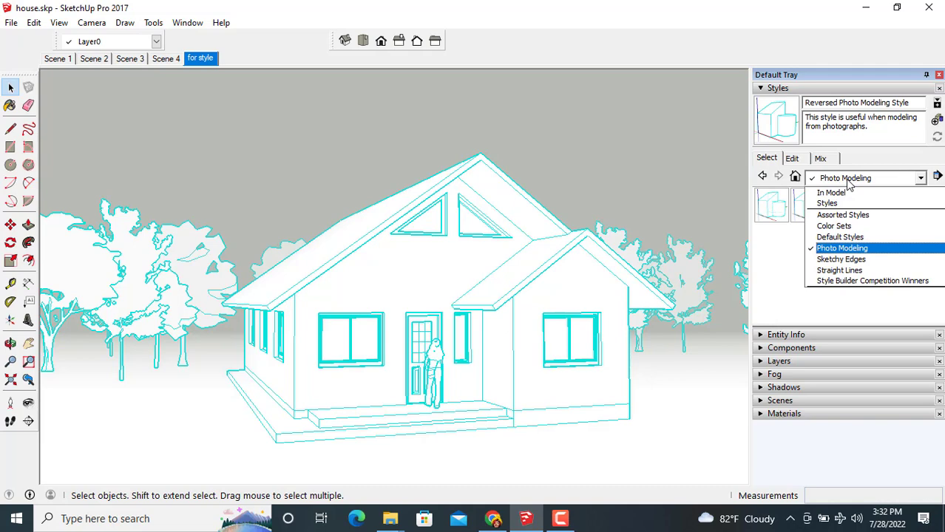
click(841, 270)
click(843, 247)
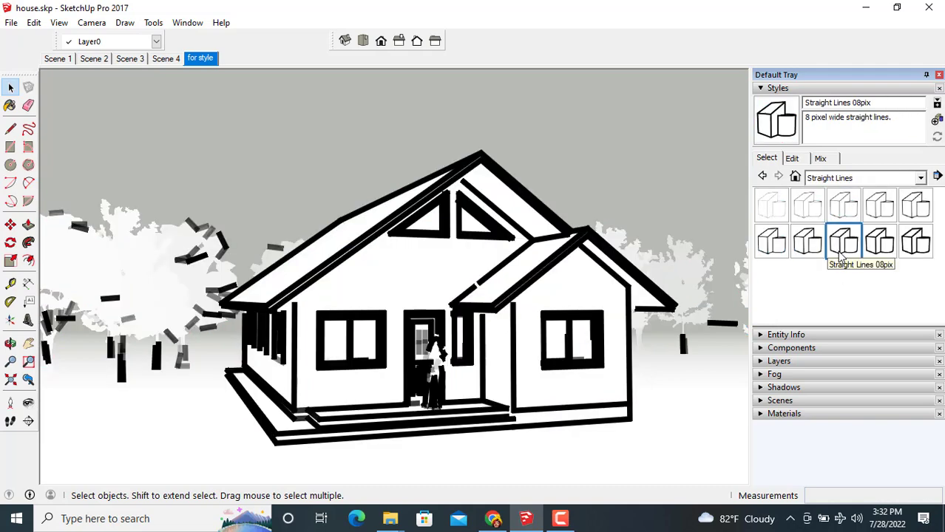
click(880, 208)
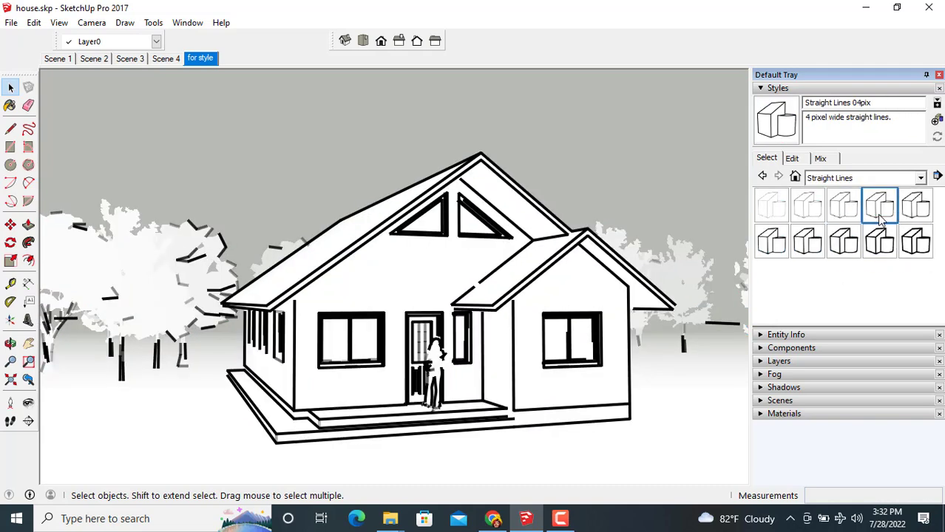
click(832, 214)
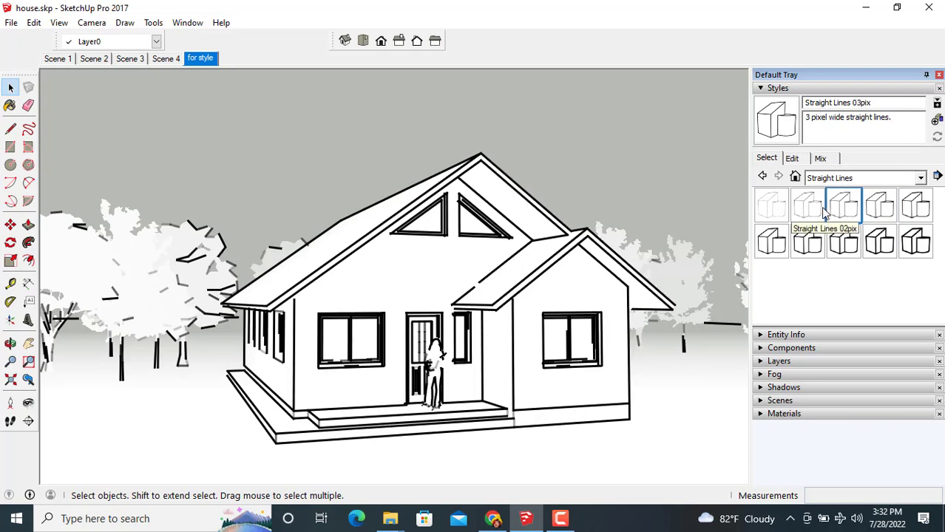
click(819, 212)
Try several Style Builder Competition Winners styles and settle on Pencil on light brown.
click(858, 180)
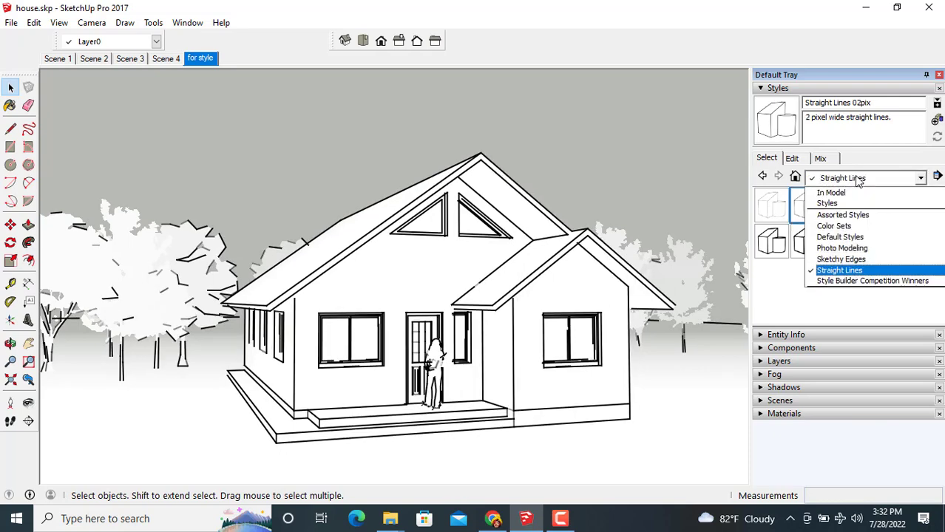
click(861, 281)
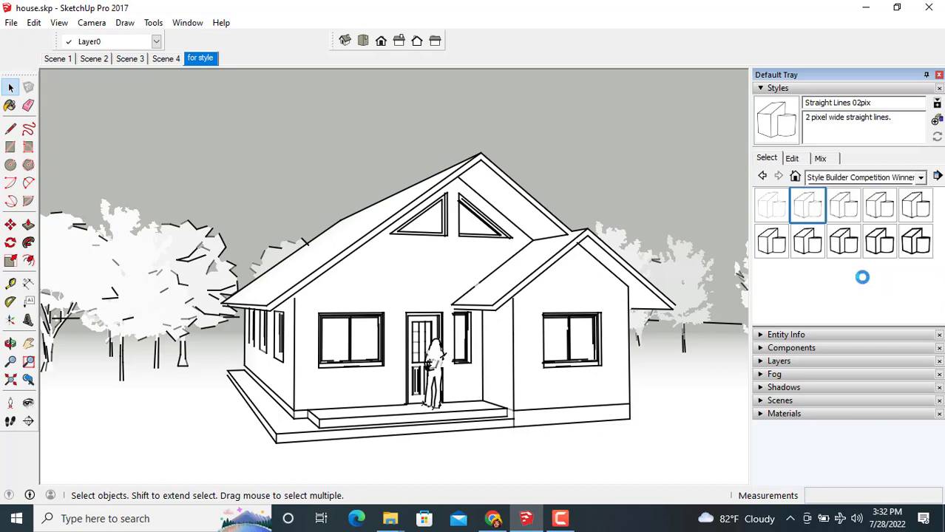
click(844, 209)
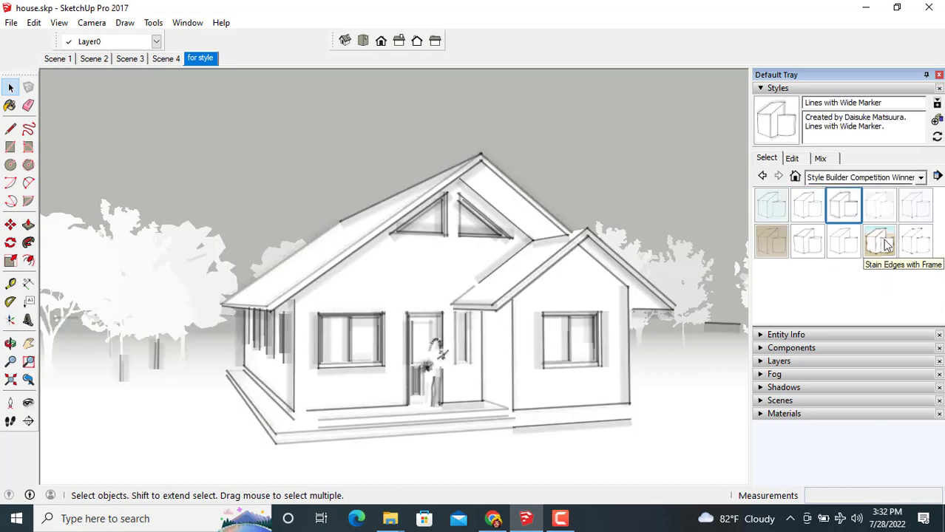
click(886, 246)
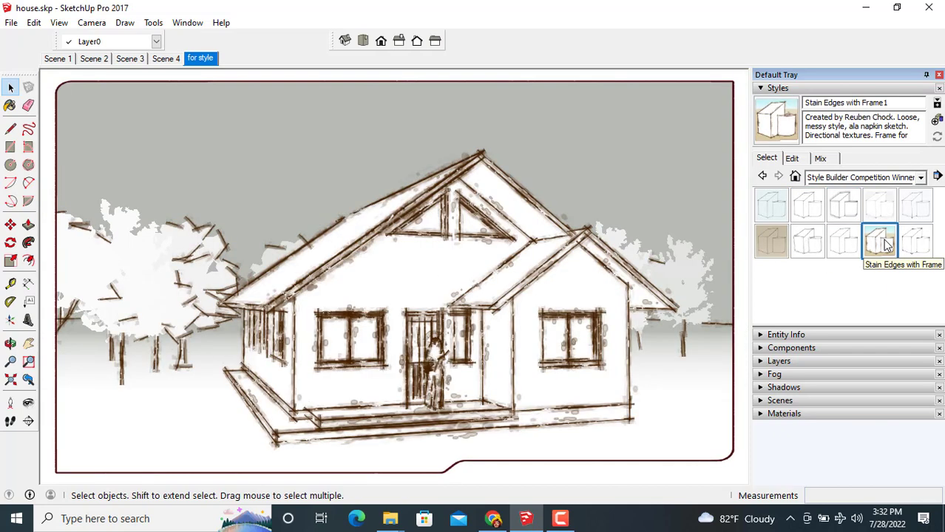
click(788, 246)
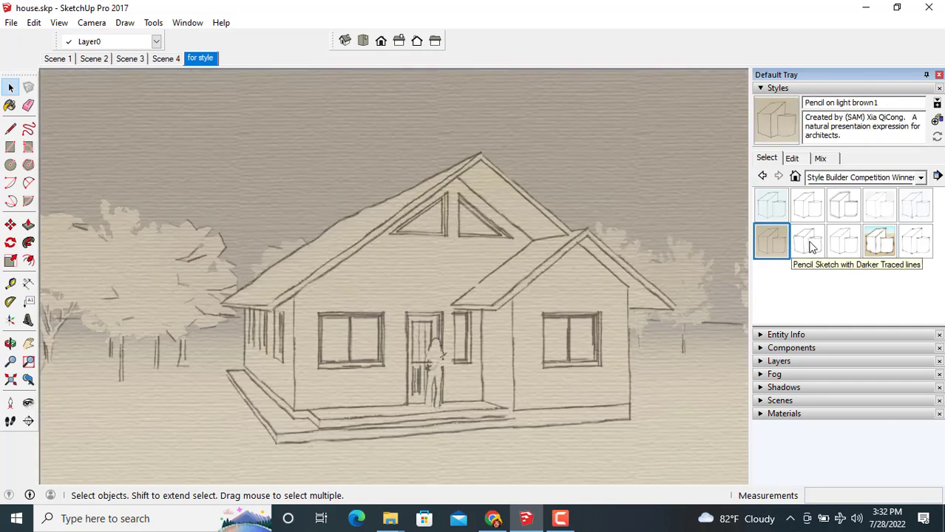
click(807, 244)
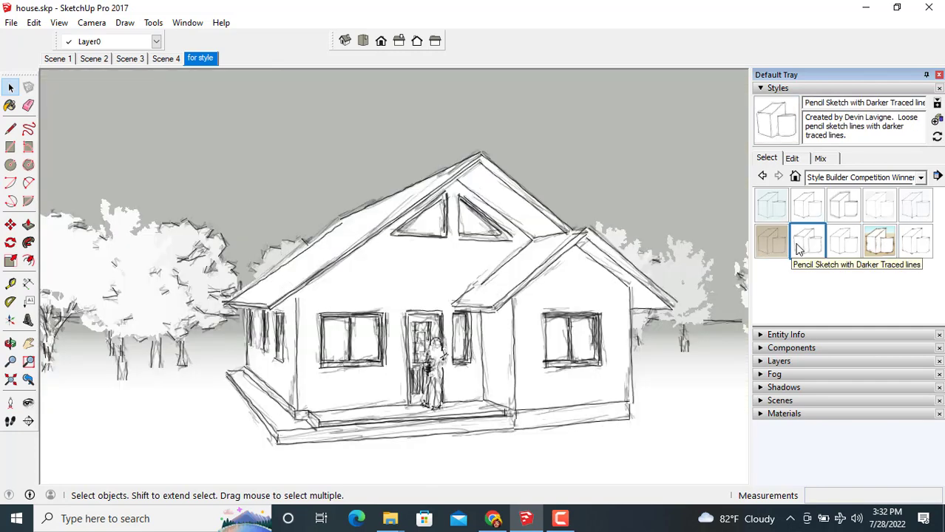
click(779, 244)
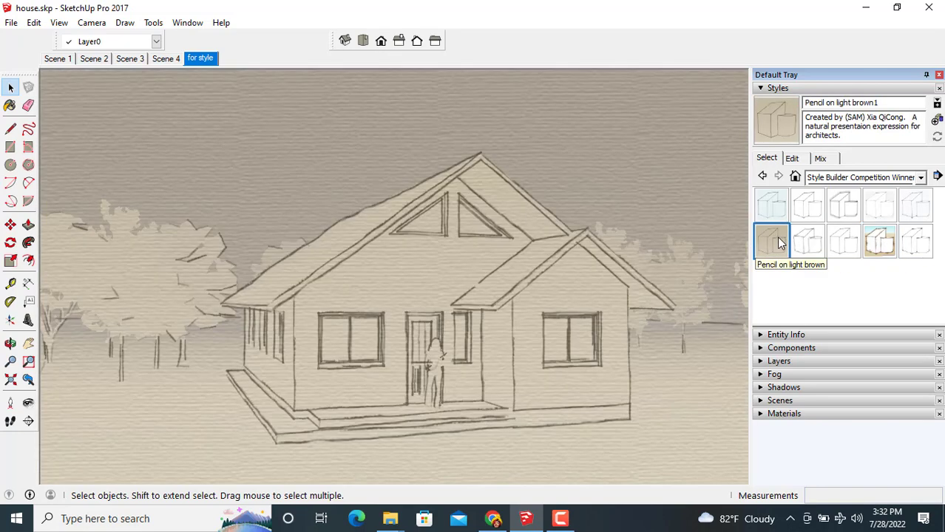
click(889, 181)
Preview the Sketchy Edges styles Conte, Fineliner and Dry Erase Marker Wide.
click(890, 181)
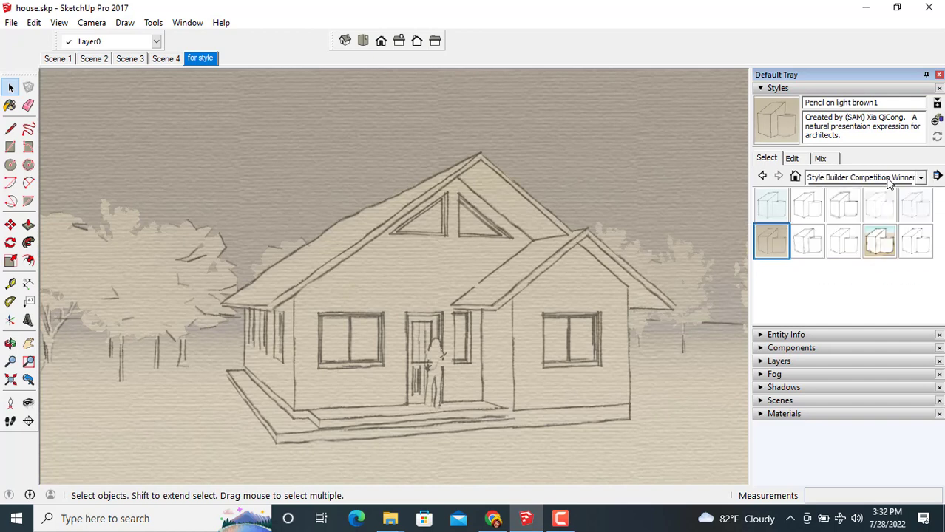
click(889, 181)
click(875, 261)
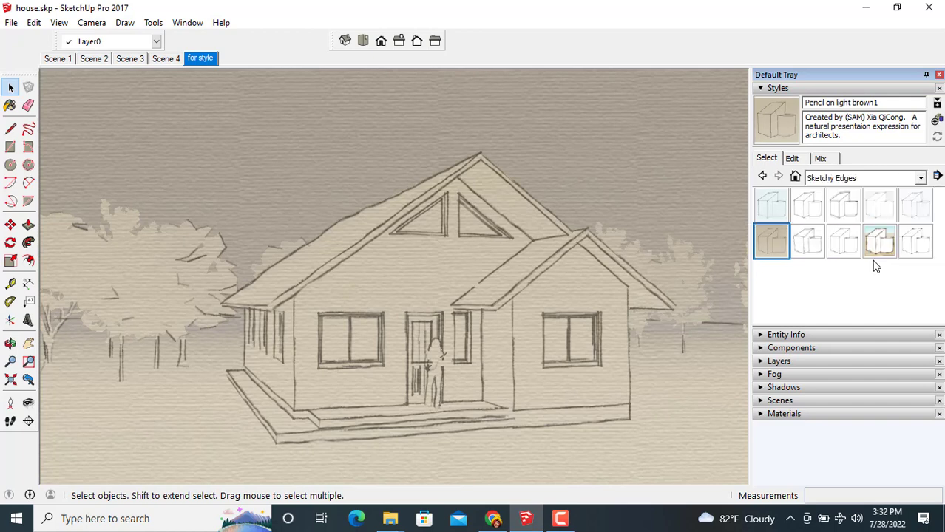
click(866, 249)
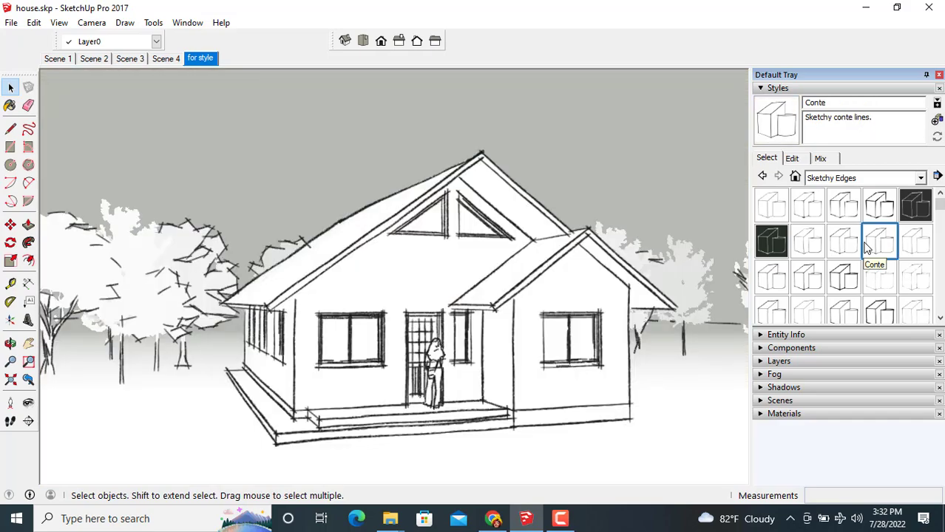
click(887, 285)
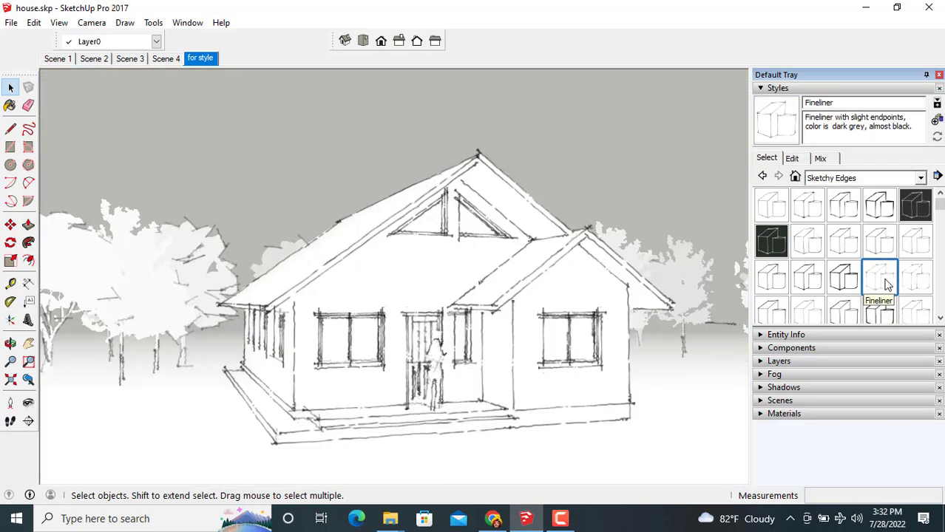
click(844, 278)
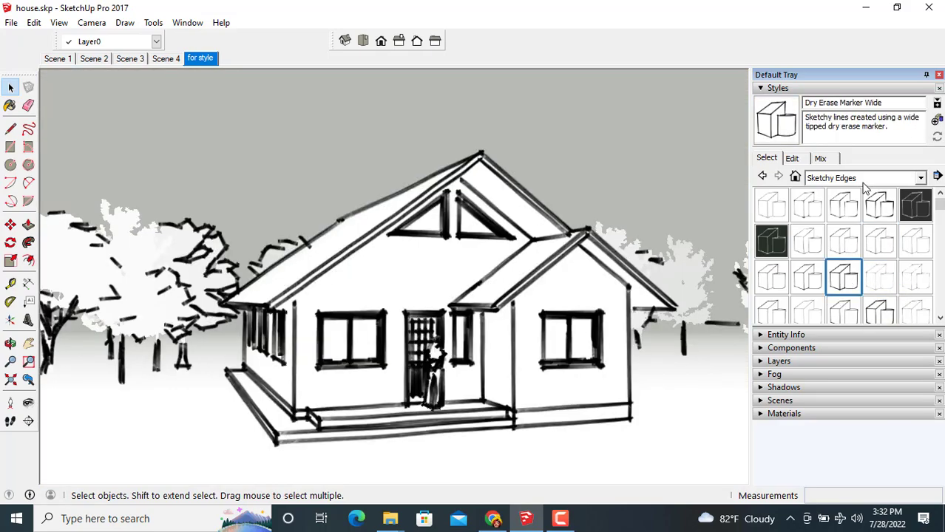
From Assorted Styles, try PSO Cursive and then apply Scribble on Masonite.
click(866, 179)
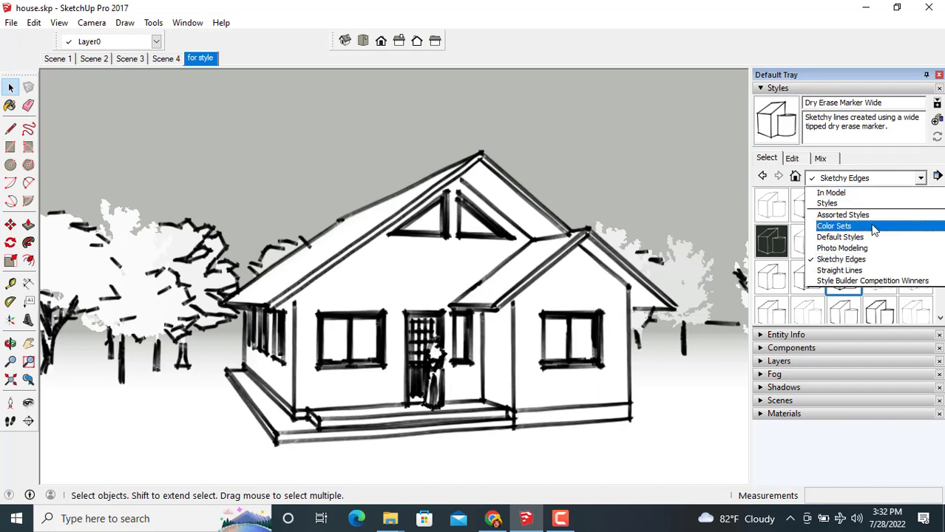
click(869, 215)
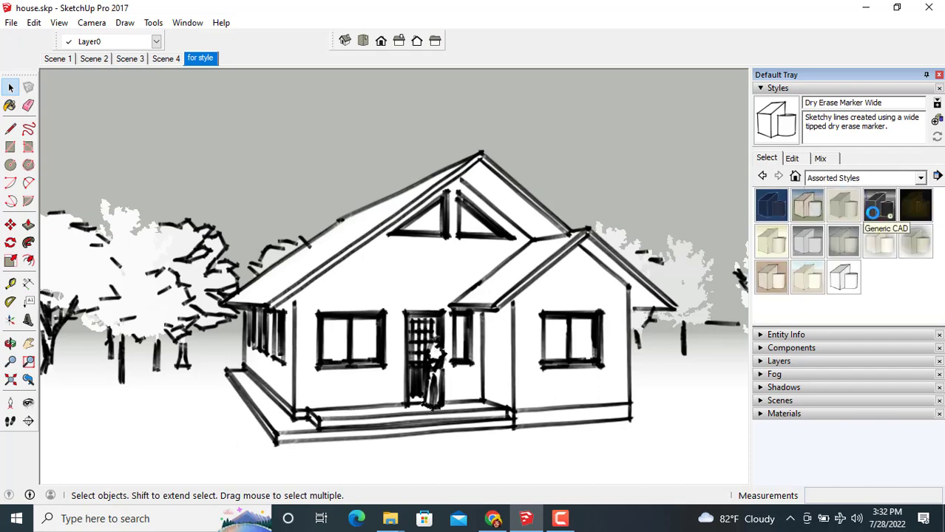
click(804, 251)
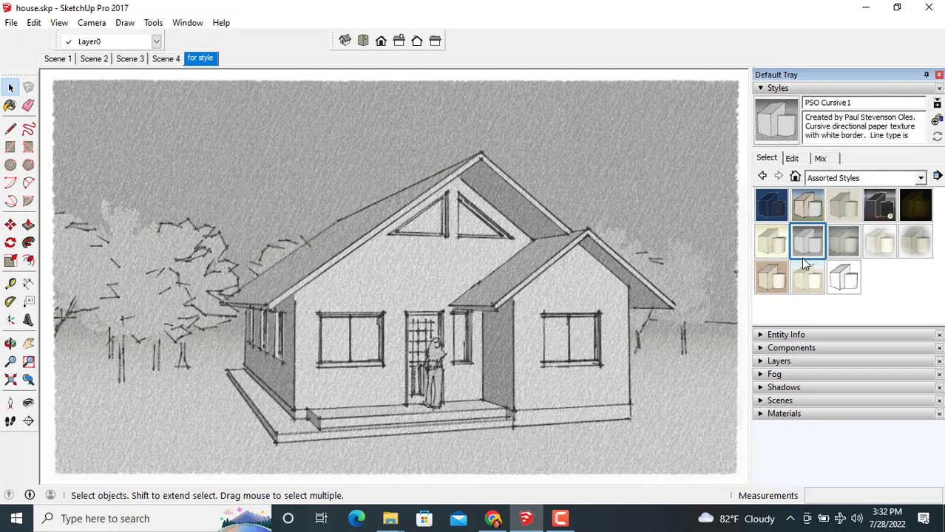
click(770, 281)
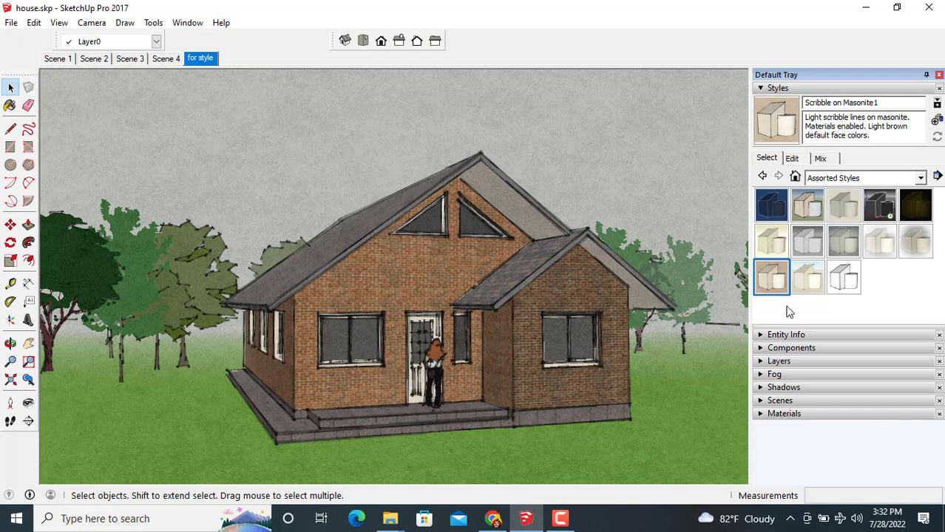
Update the 'for style' scene with all properties so it stores Scribble on Masonite.
click(813, 89)
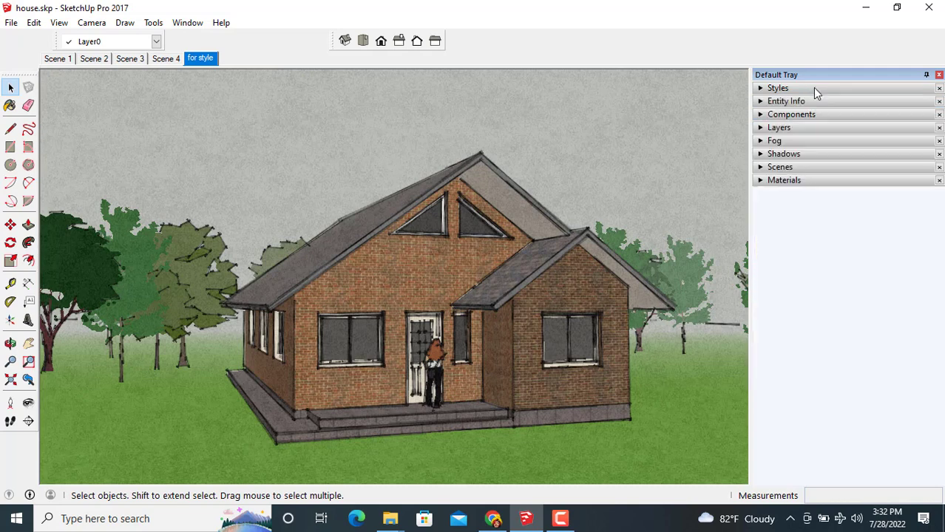
click(794, 166)
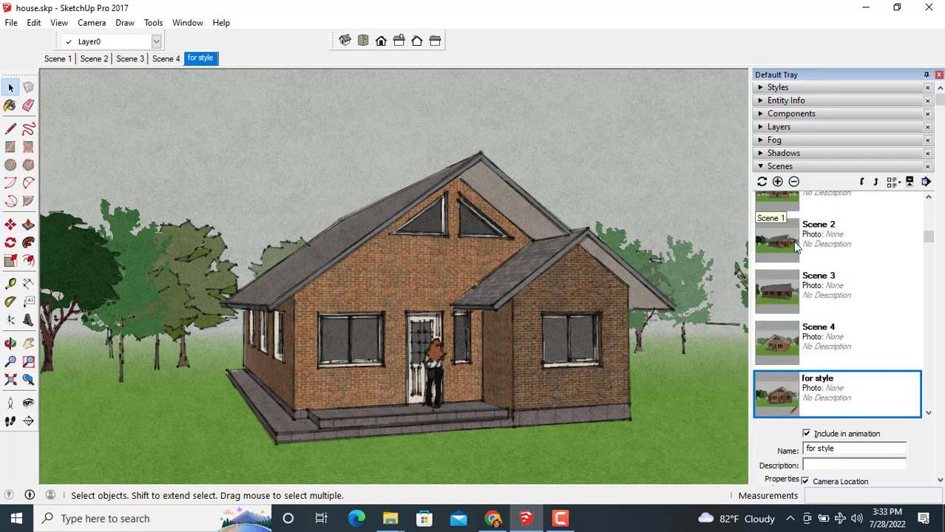
scroll(809, 366, down, 3)
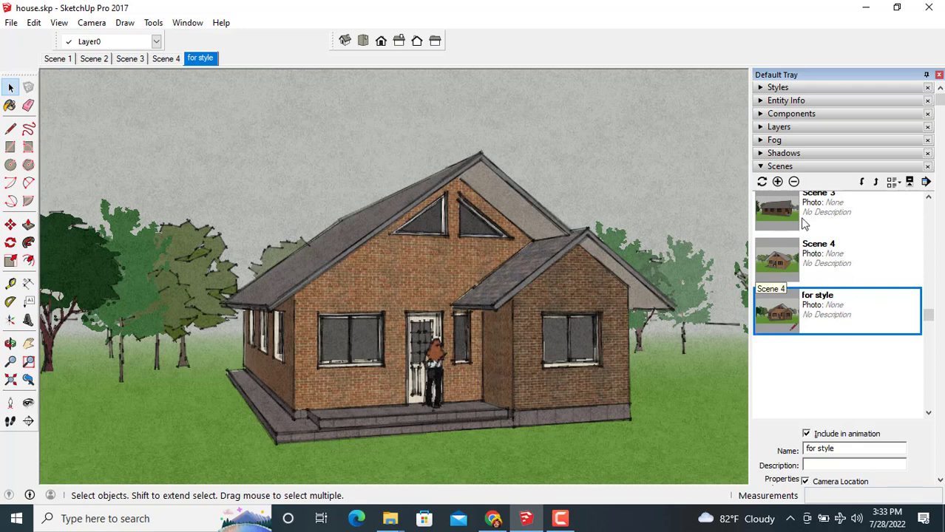
click(851, 373)
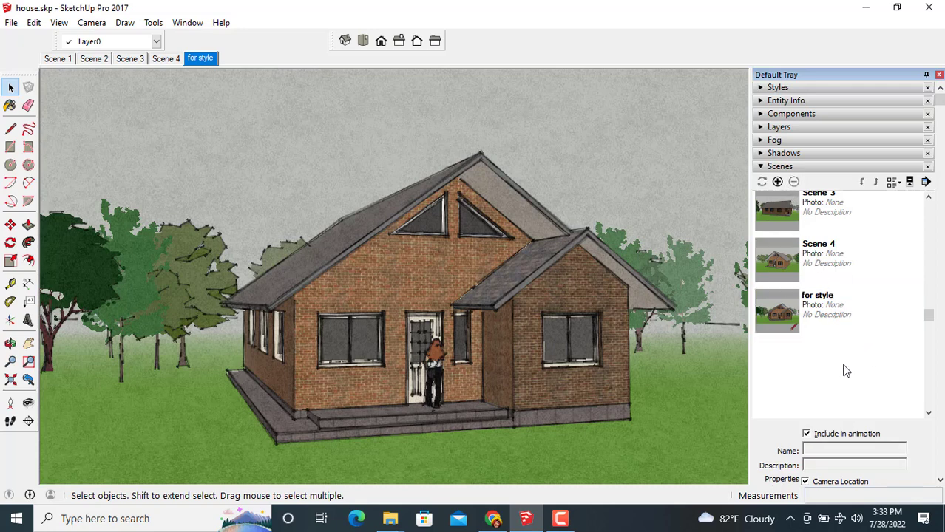
click(791, 316)
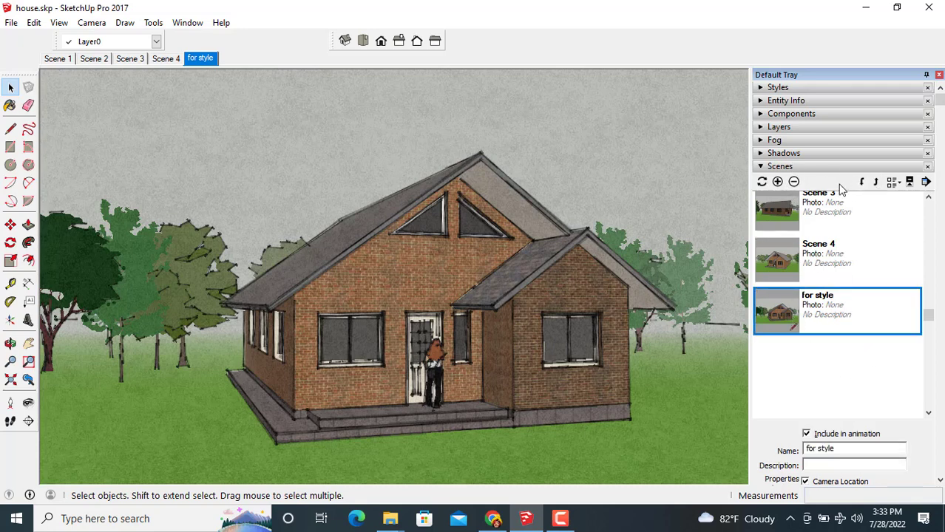
click(762, 182)
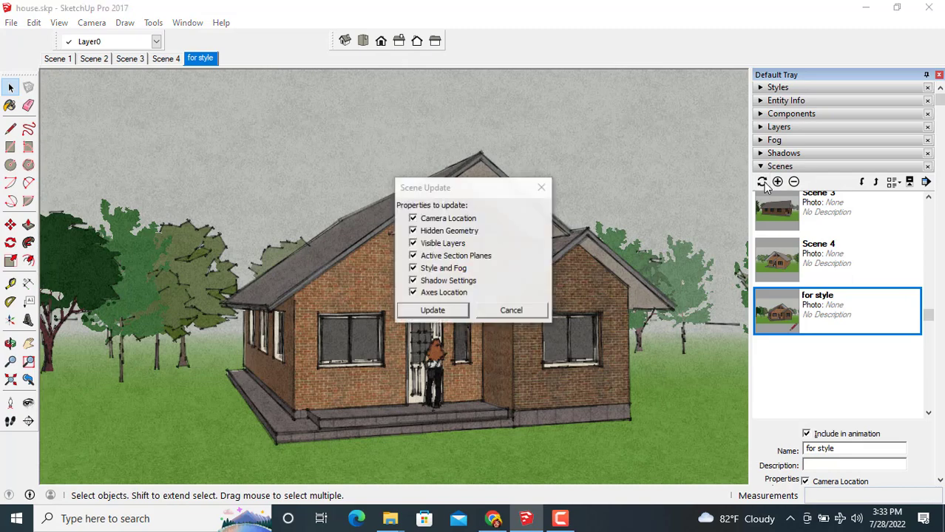
click(433, 312)
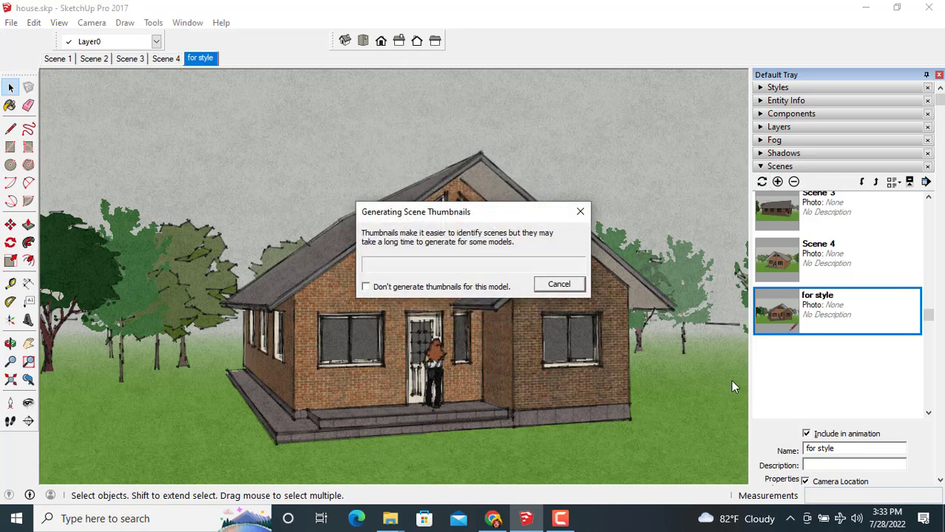
Add Scene 6, preview several Assorted Styles, and apply PSO Cursive.
click(778, 182)
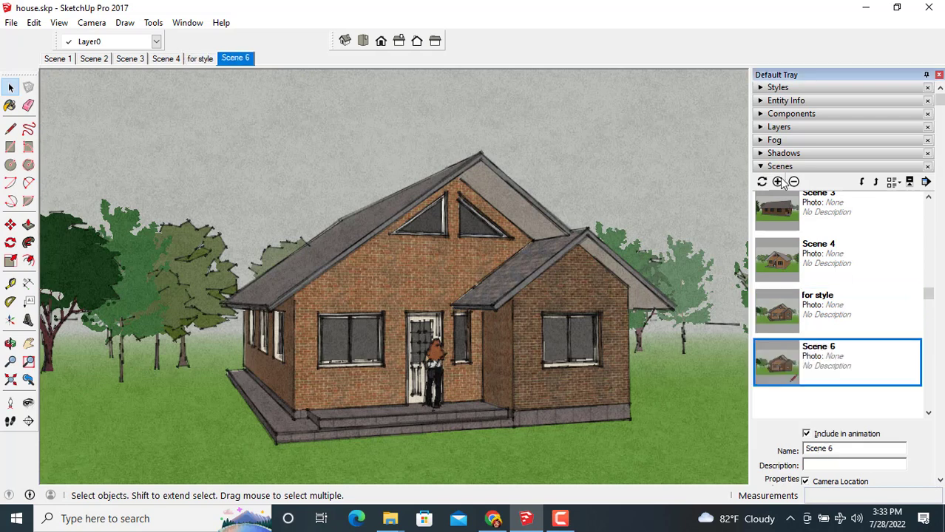
click(798, 167)
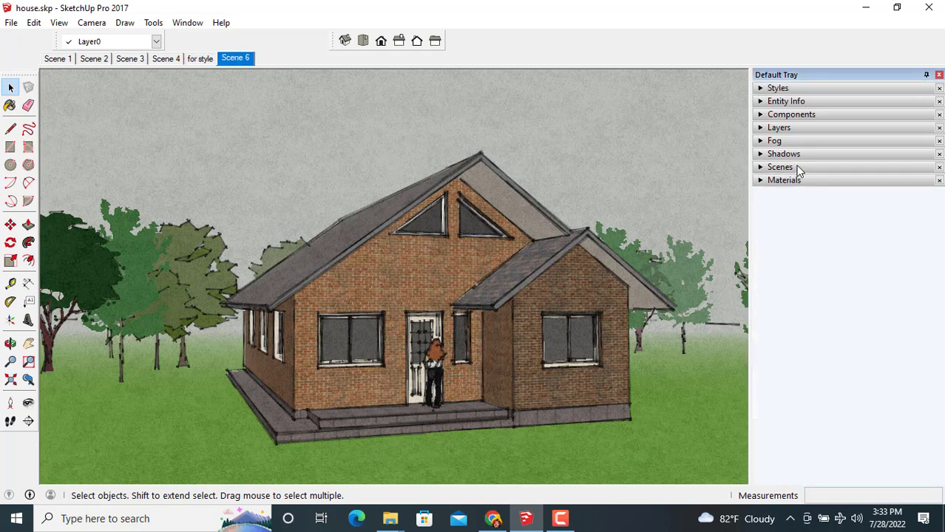
click(877, 90)
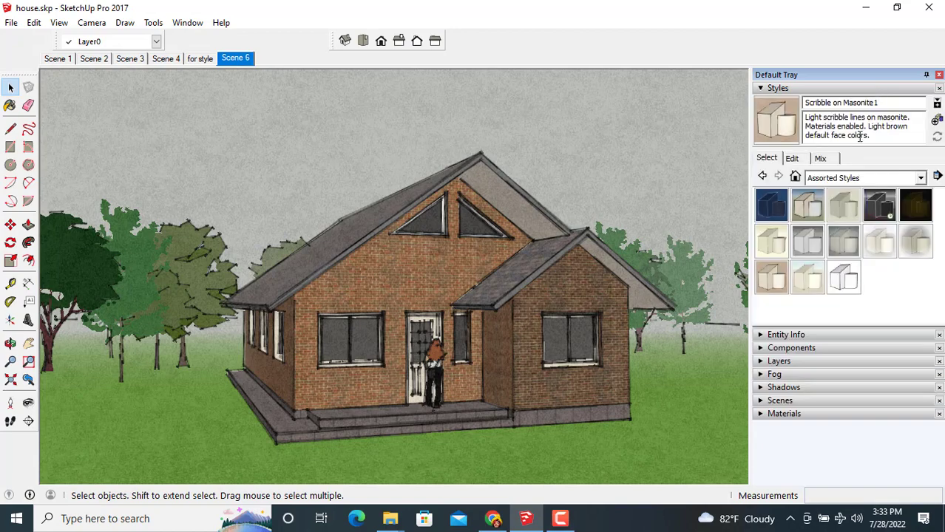
click(781, 243)
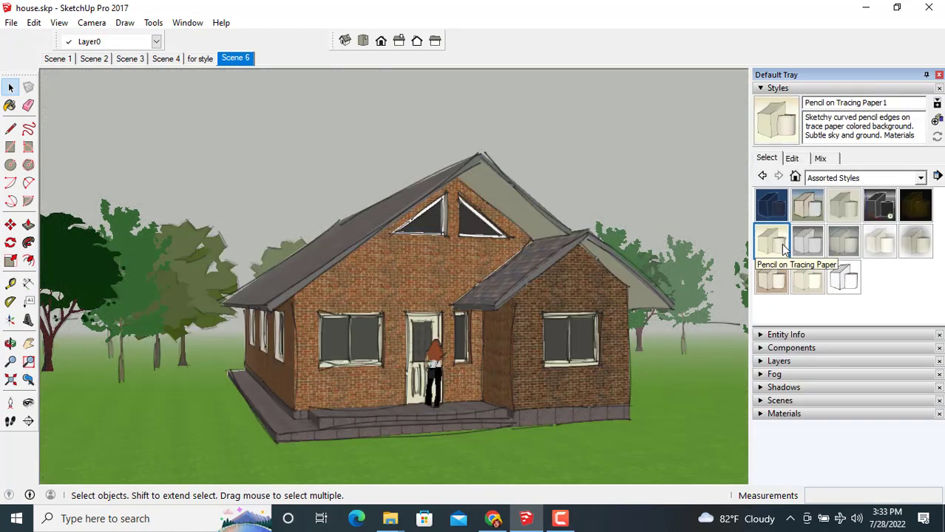
click(813, 290)
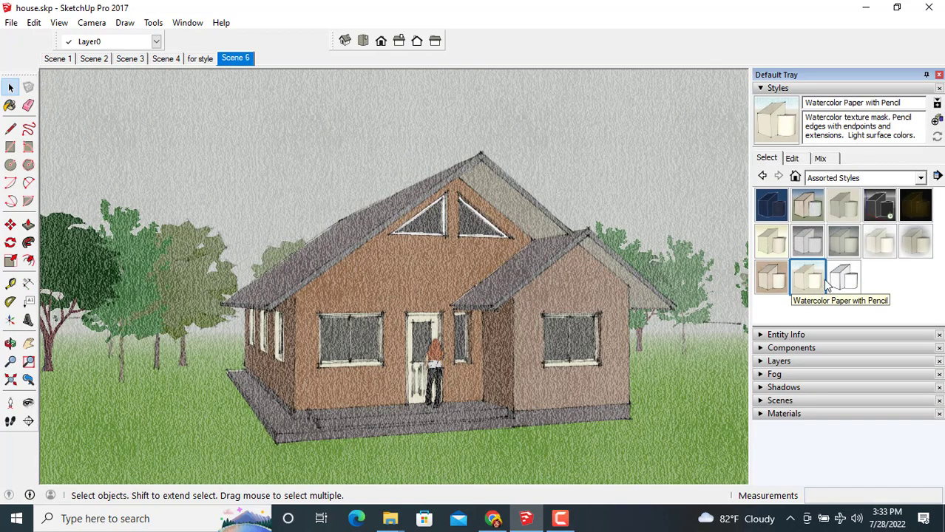
click(856, 244)
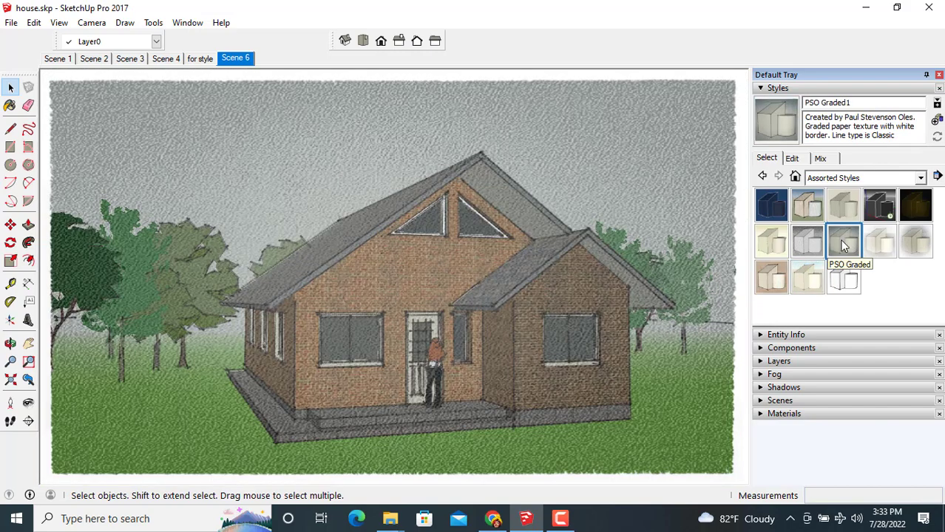
click(814, 245)
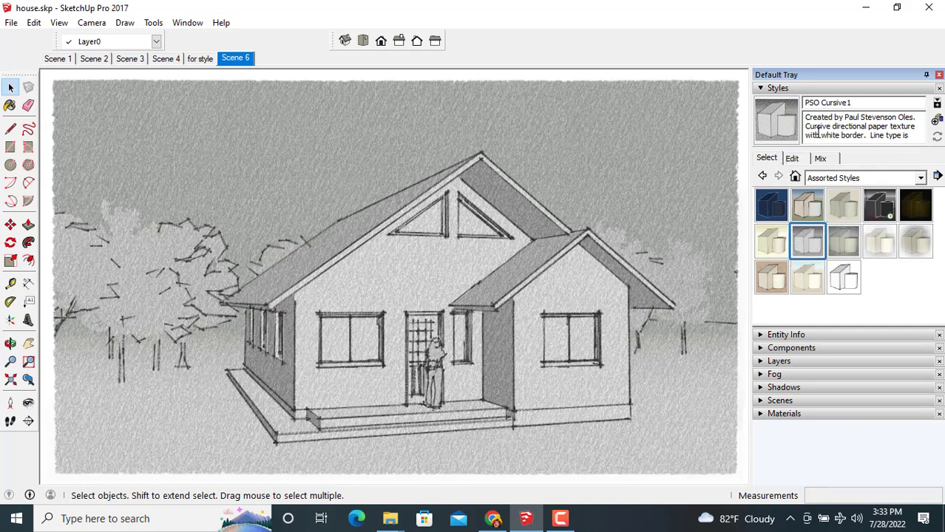
click(823, 89)
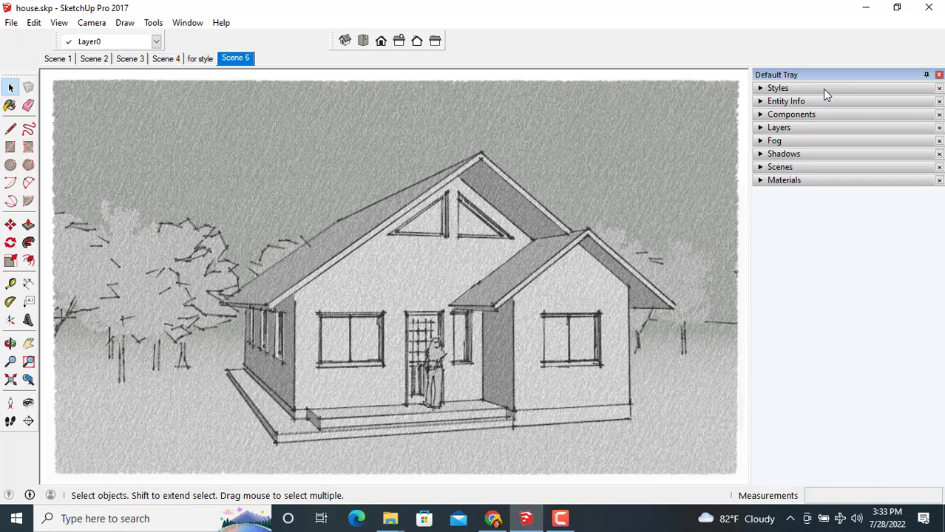
Update Scene 6 with the PSO Cursive look, then view 'for style' and return to Scene 6.
click(797, 166)
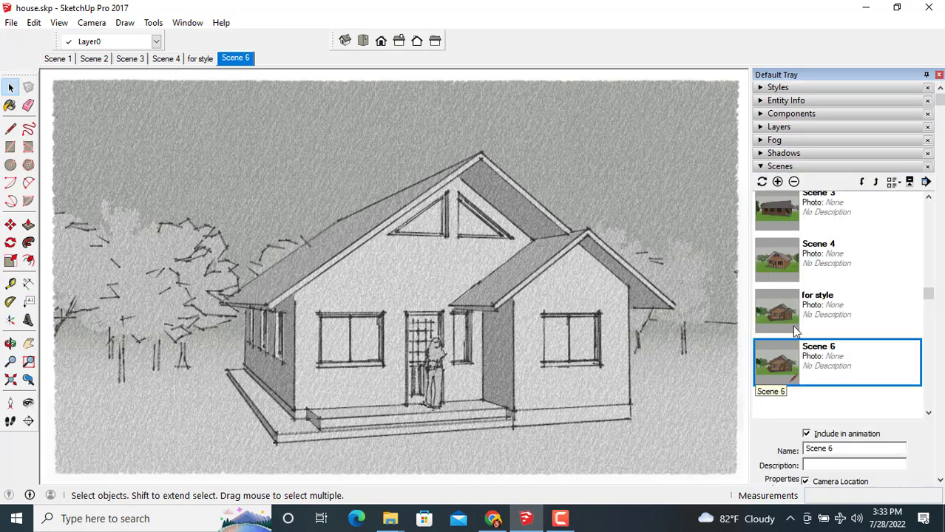
click(762, 182)
click(458, 311)
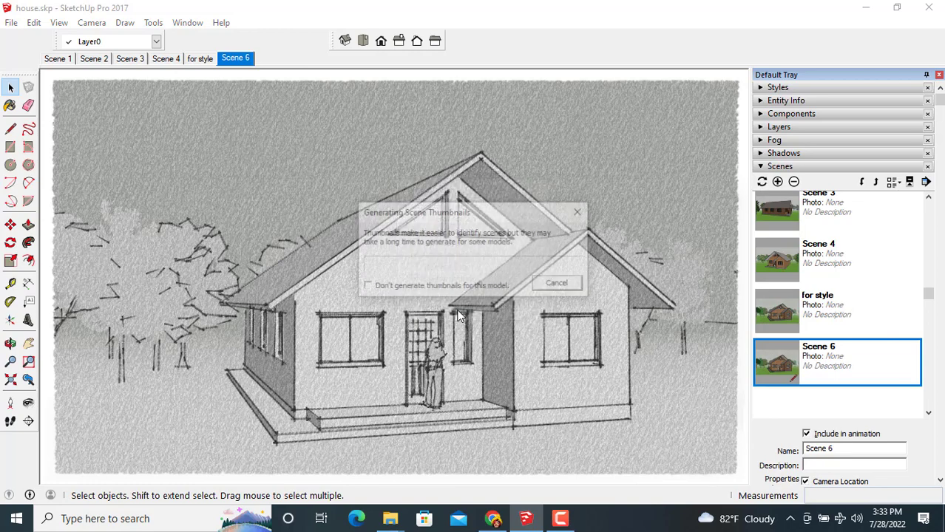
click(784, 301)
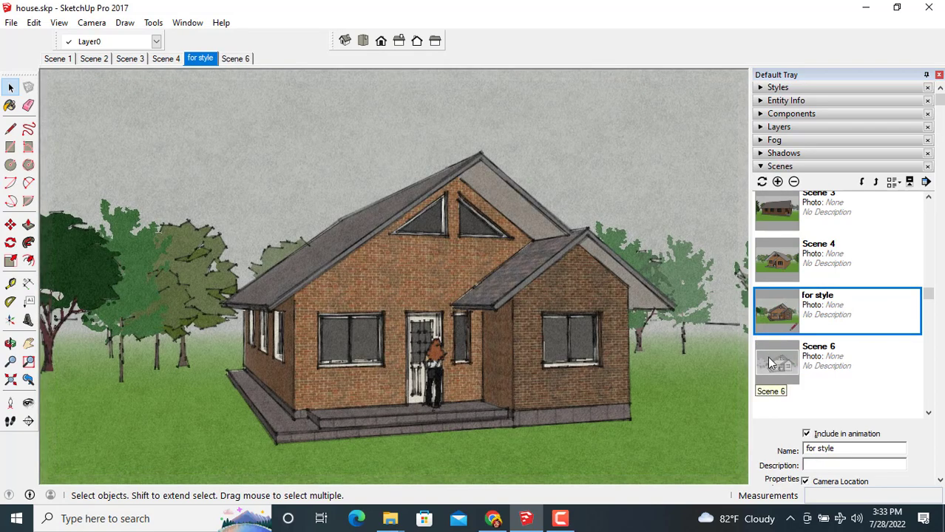
click(774, 364)
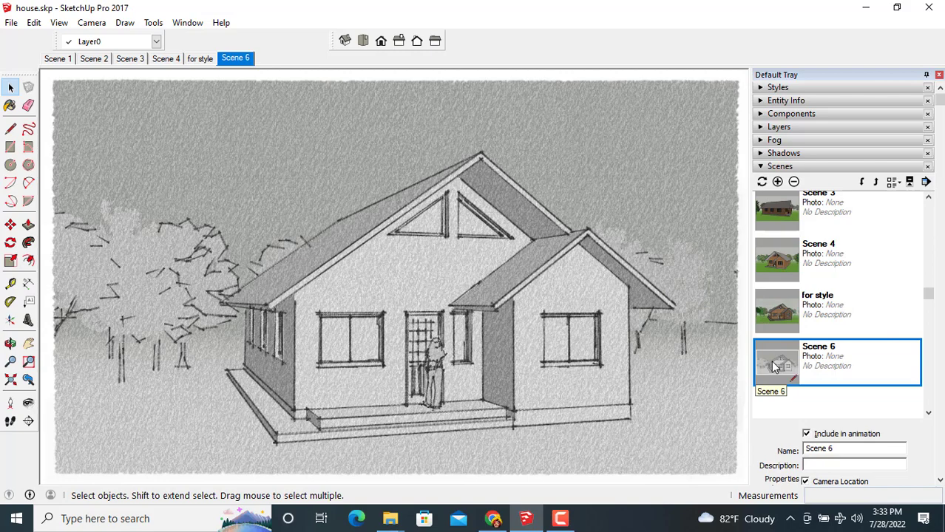
Add Scene 7 and preview Brush Strokes on Canvas, Monochrome Screen and Generic CAD from Assorted Styles.
click(777, 181)
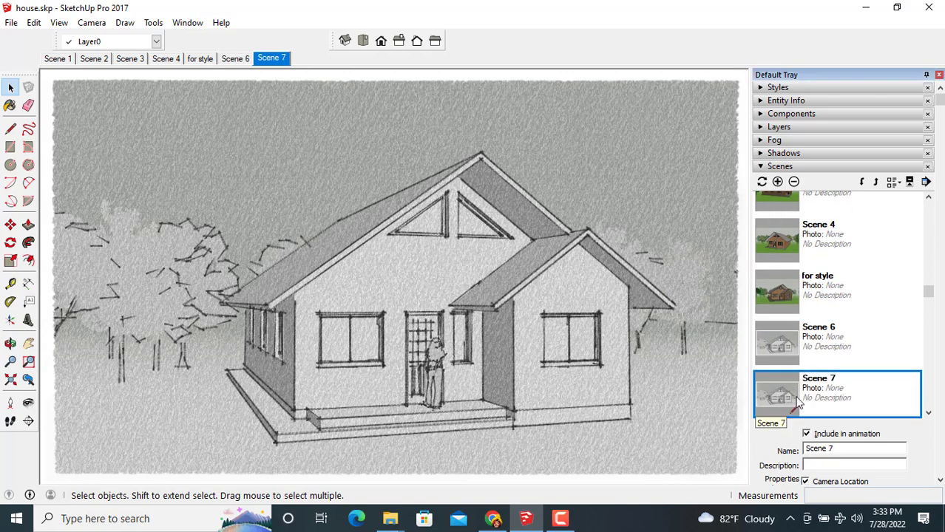
click(776, 87)
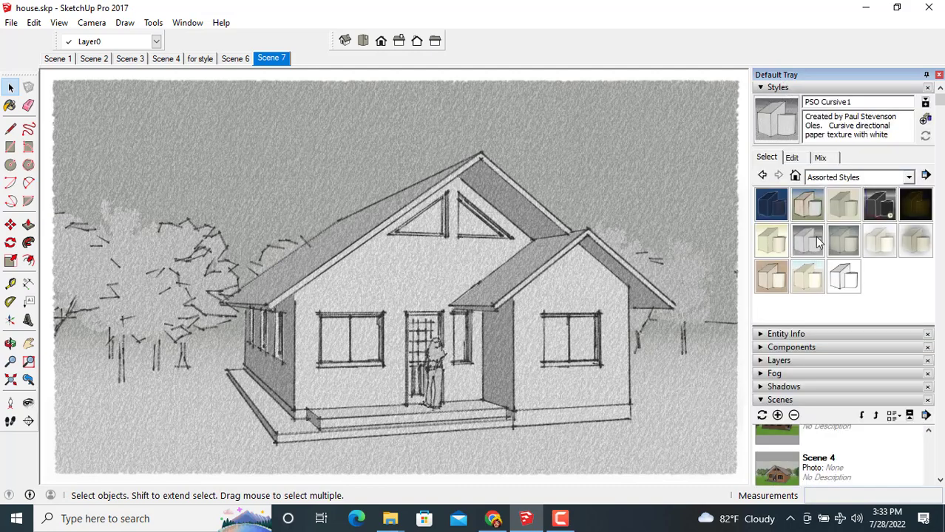
click(795, 178)
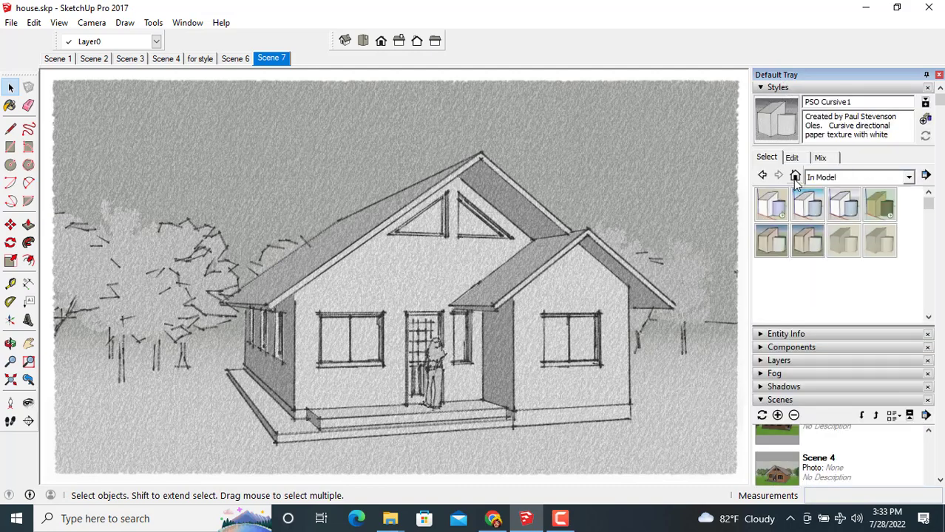
click(822, 177)
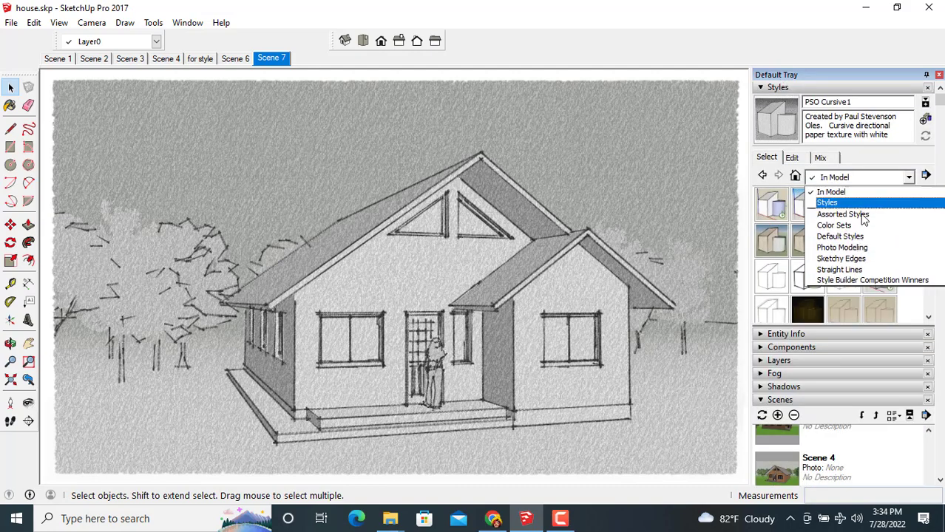
click(856, 216)
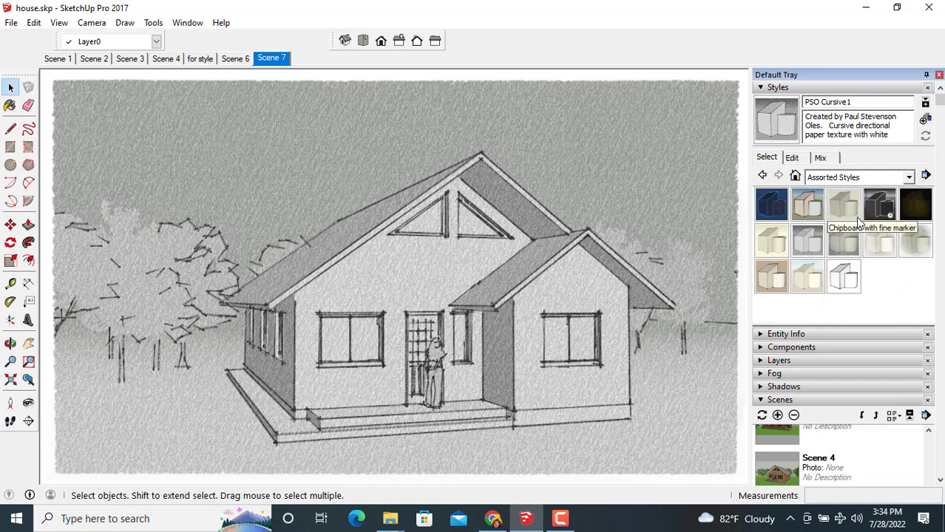
click(819, 219)
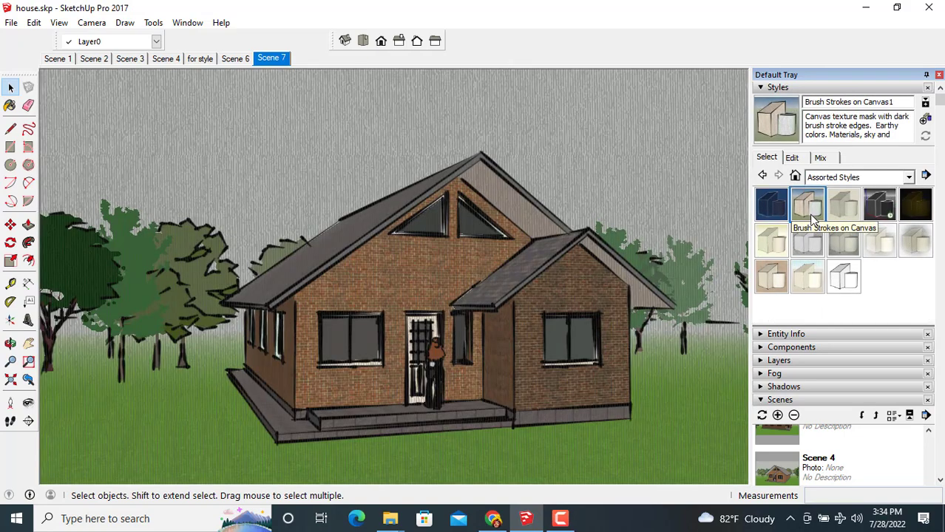
click(913, 205)
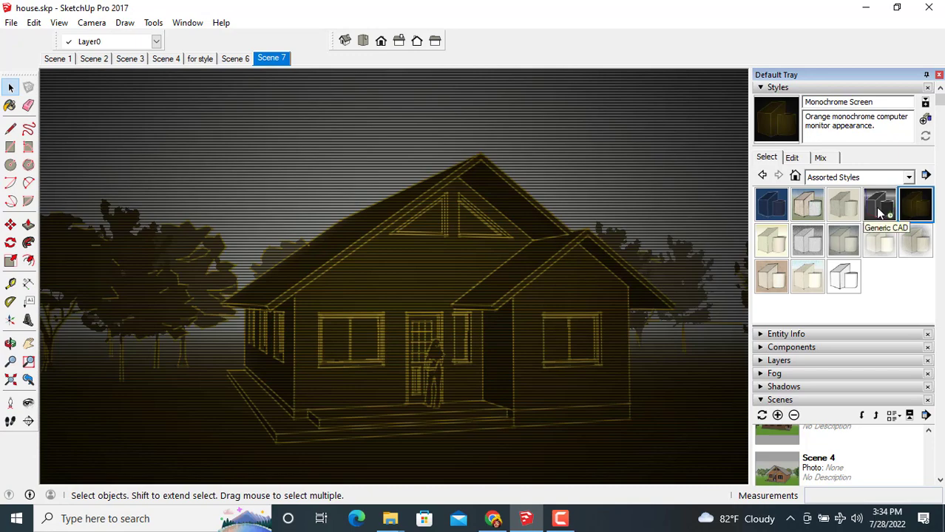
click(879, 213)
click(904, 214)
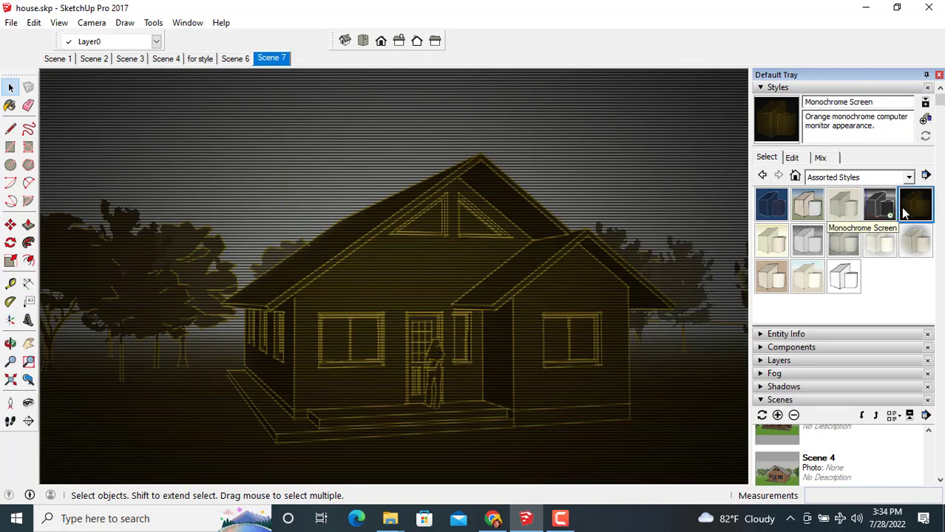
Try PSO Vignette, Watercolor Paper with Pencil and Blueprint, ending on Pencil on Tracing Paper.
click(915, 245)
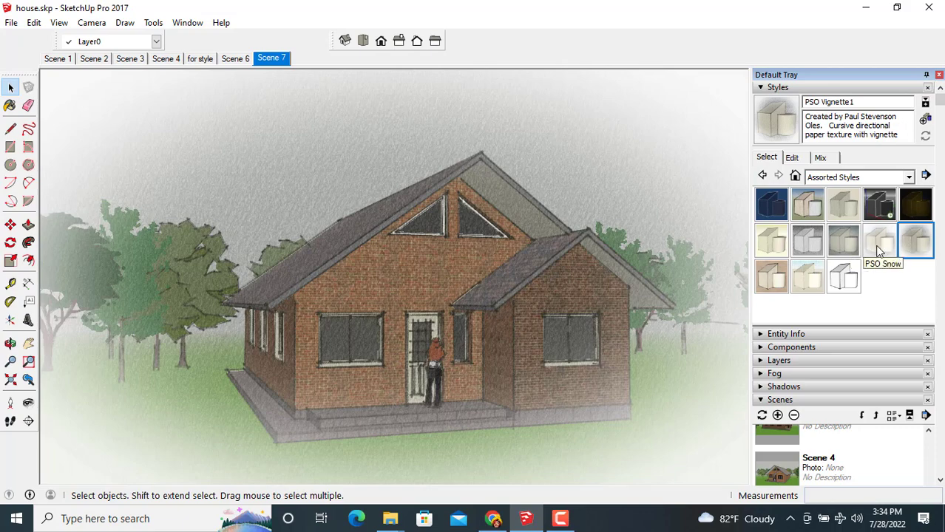
click(799, 275)
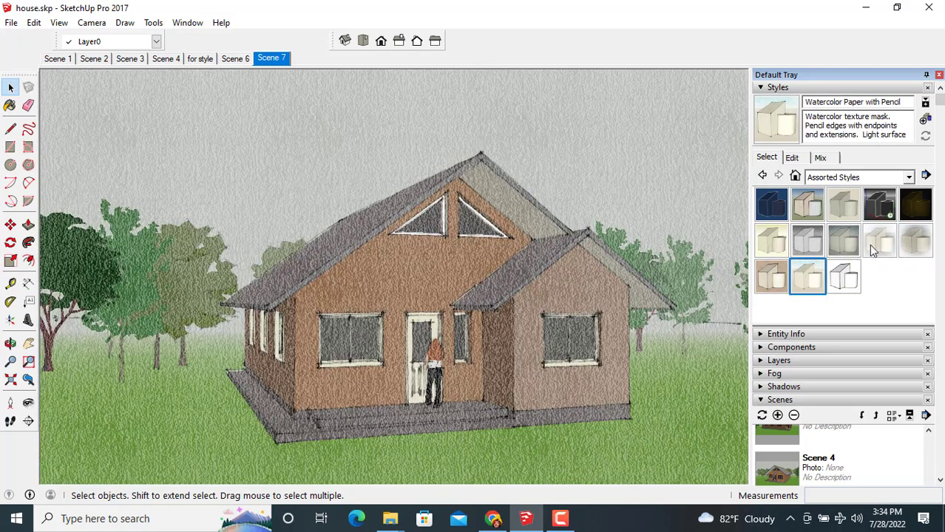
click(913, 249)
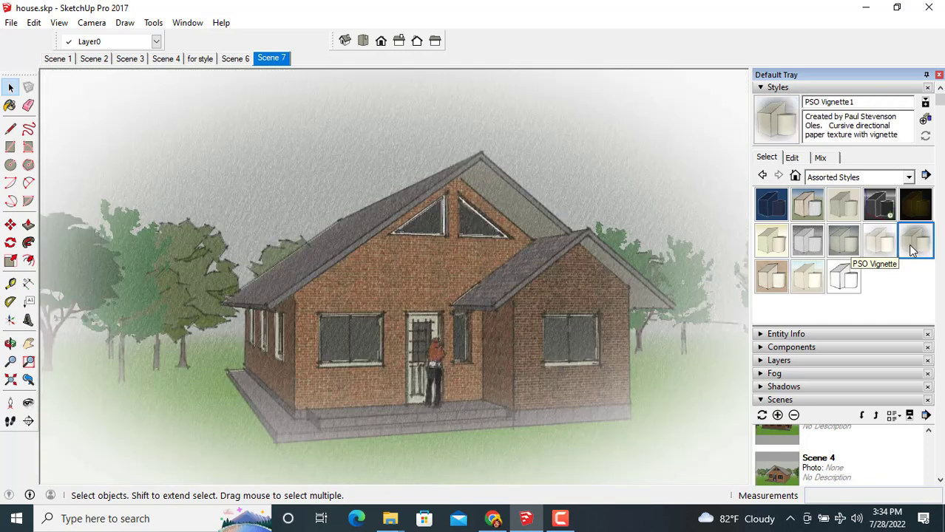
click(771, 196)
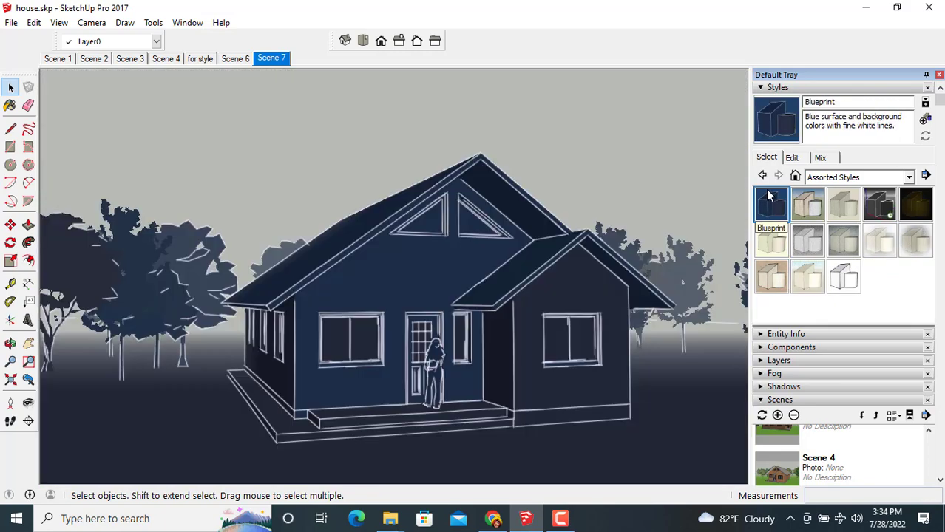
click(773, 241)
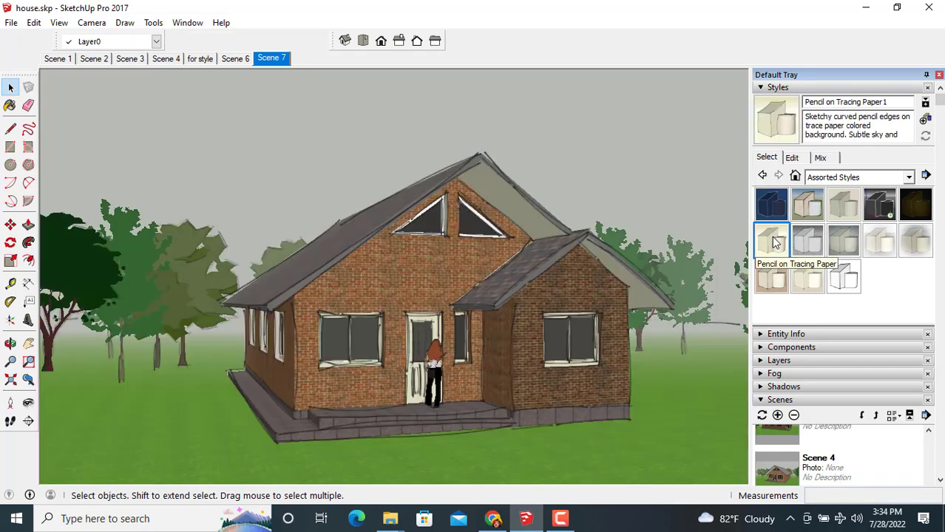
click(847, 181)
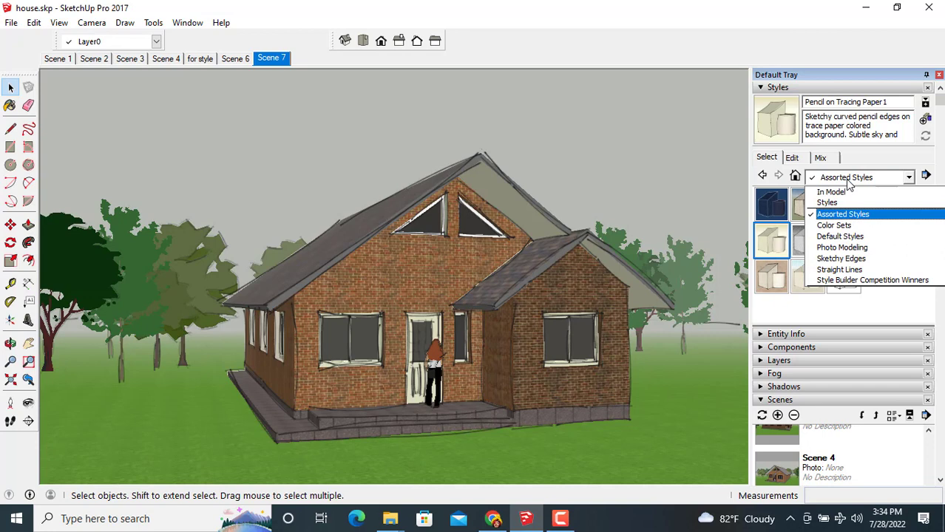
Try the Cross Stitch, Permanent Marker Fine and Wires styles from Sketchy Edges.
click(856, 259)
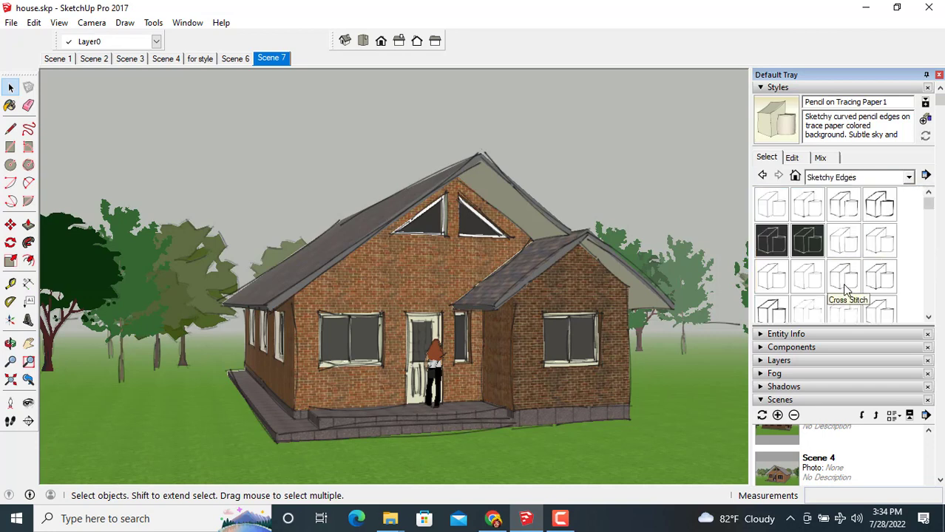
click(845, 288)
scroll(846, 288, down, 3)
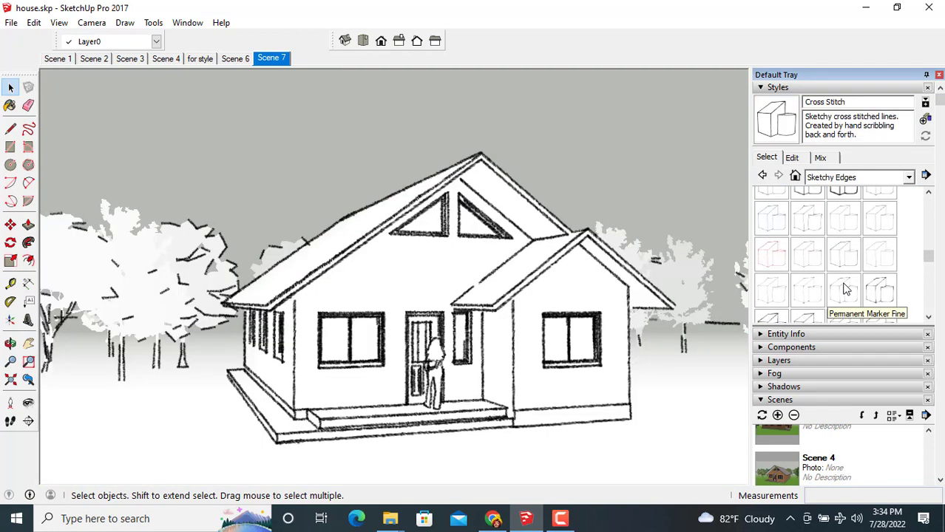
click(845, 288)
scroll(839, 277, down, 5)
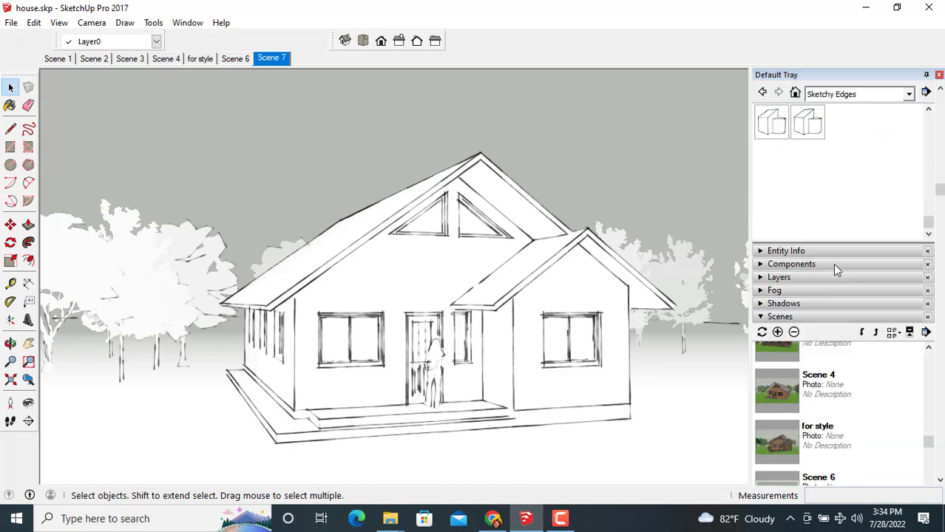
click(810, 129)
scroll(808, 139, up, 2)
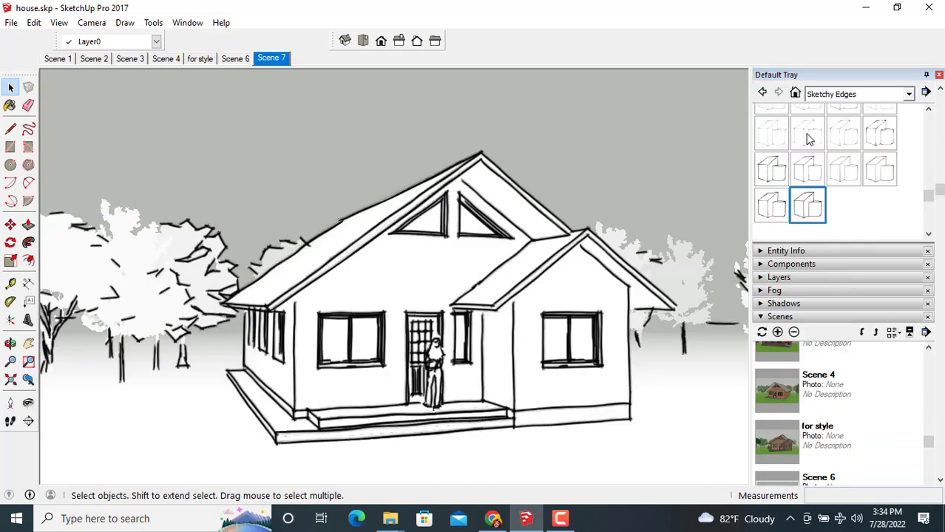
Try Pencil Curved, Marker Super Fine, Pen Curved and Dry Erase Marker Wide, settling on Conte.
click(774, 150)
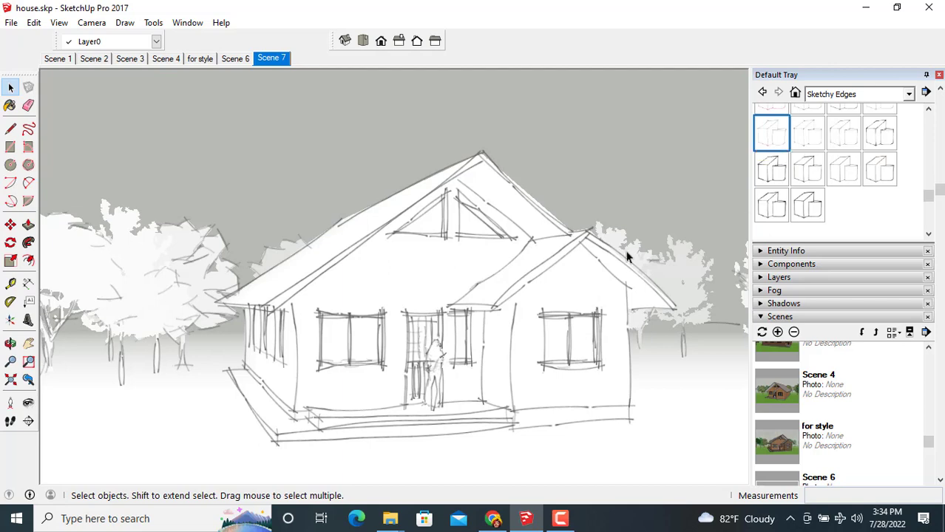
scroll(621, 253, up, 1)
scroll(821, 208, up, 2)
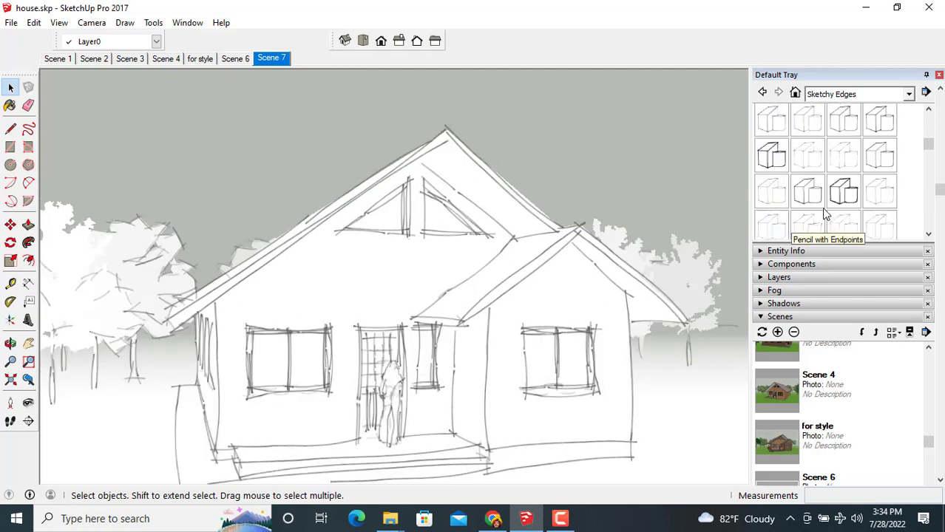
click(774, 203)
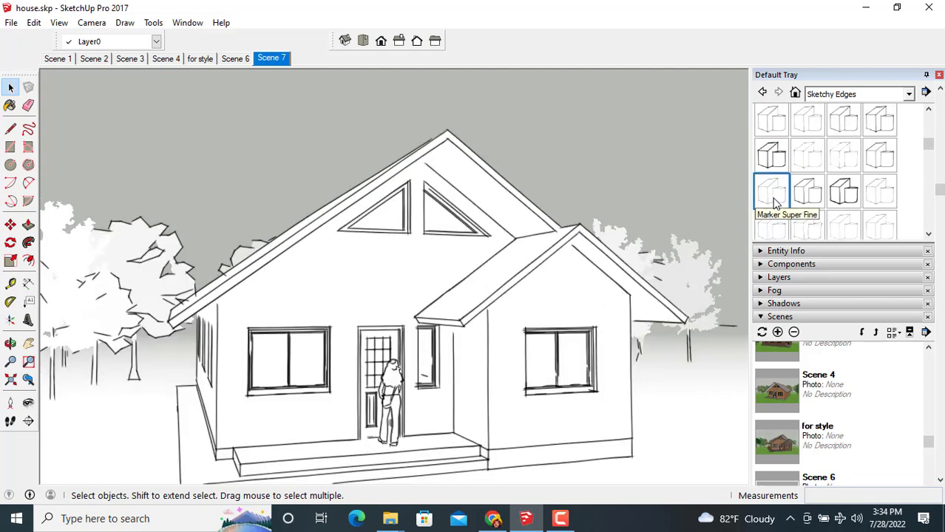
click(803, 231)
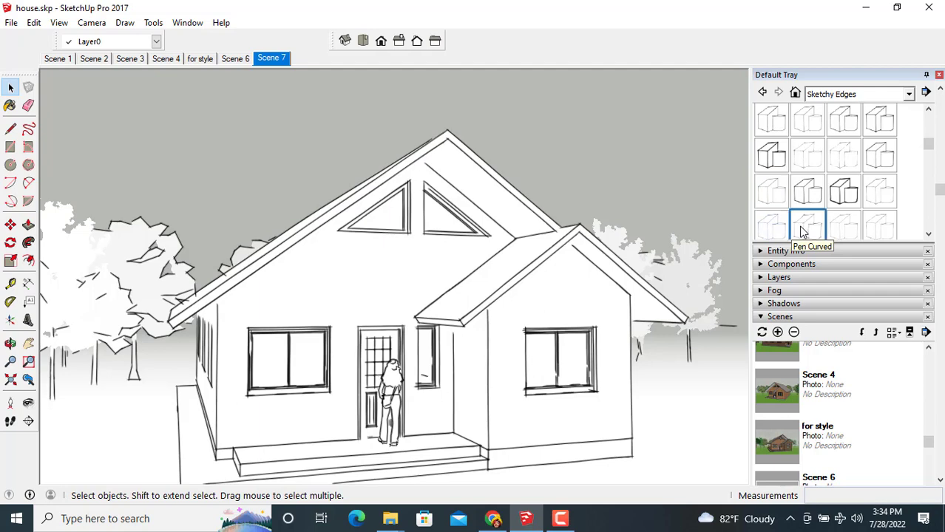
click(782, 155)
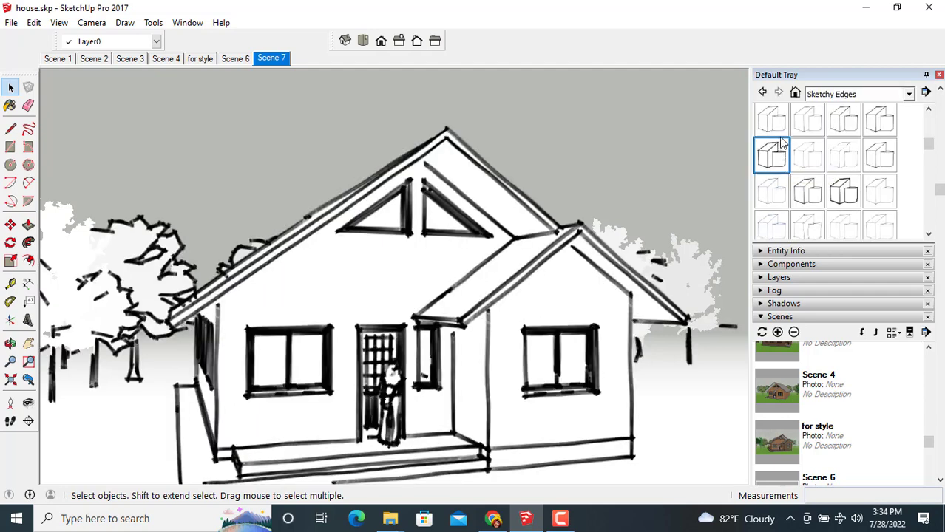
click(775, 126)
scroll(843, 177, up, 2)
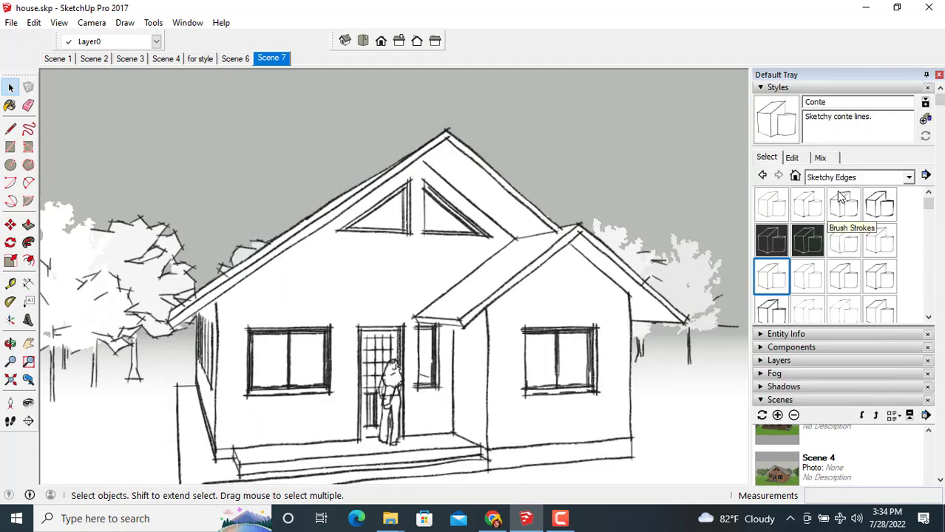
click(844, 179)
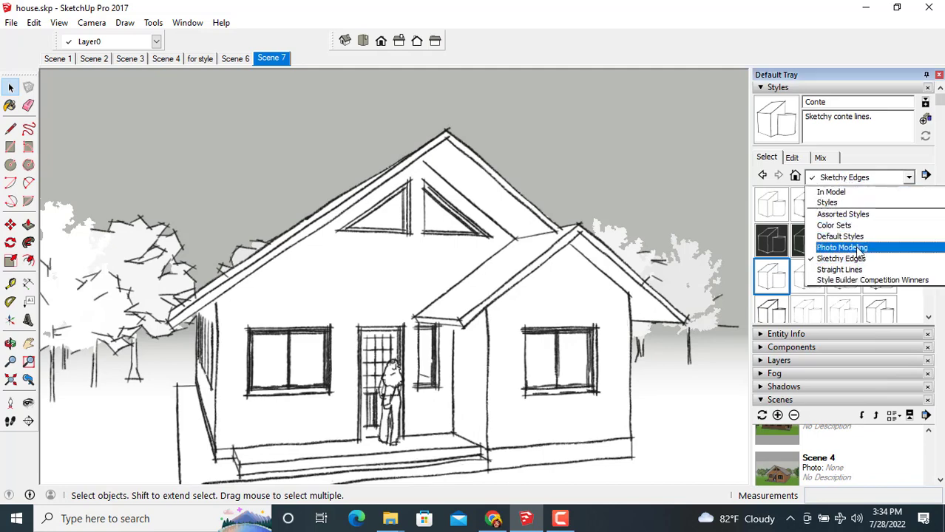
Try styles from Straight Lines, including Straight Lines 03pix.
click(856, 269)
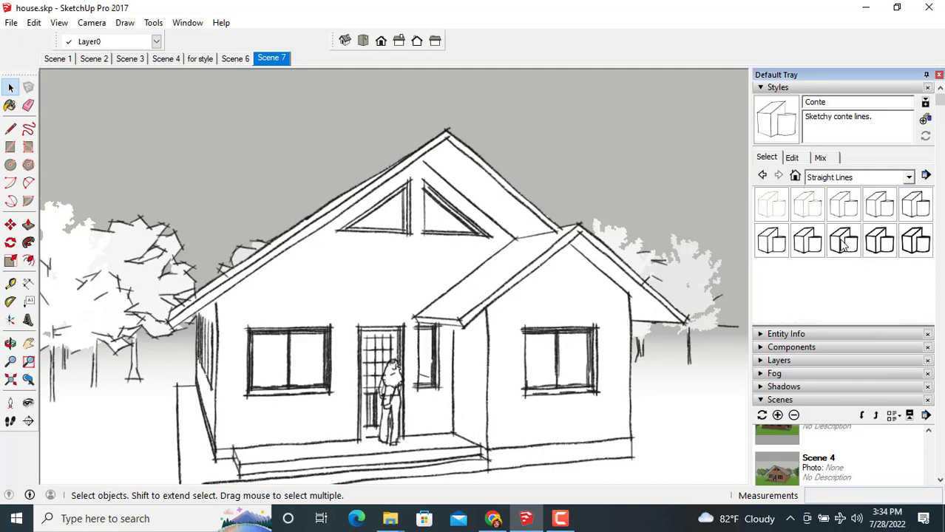
click(835, 237)
click(843, 206)
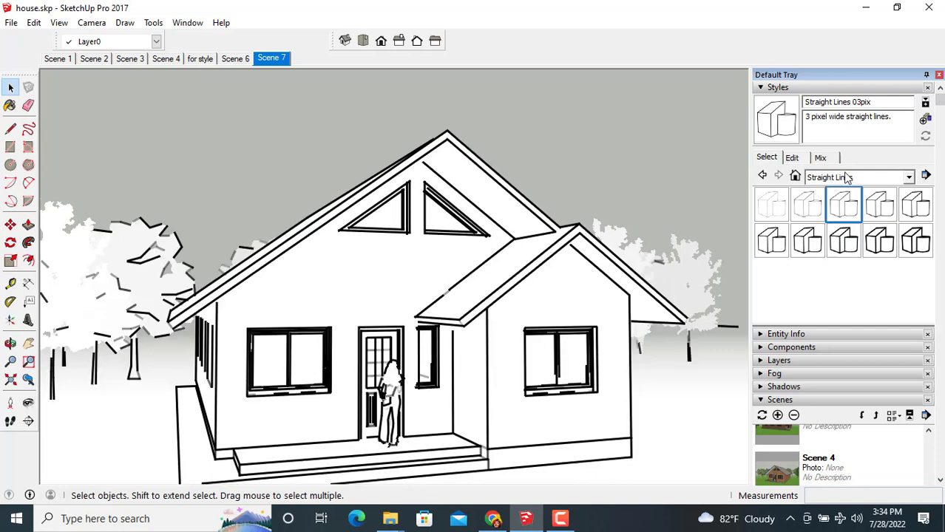
click(848, 183)
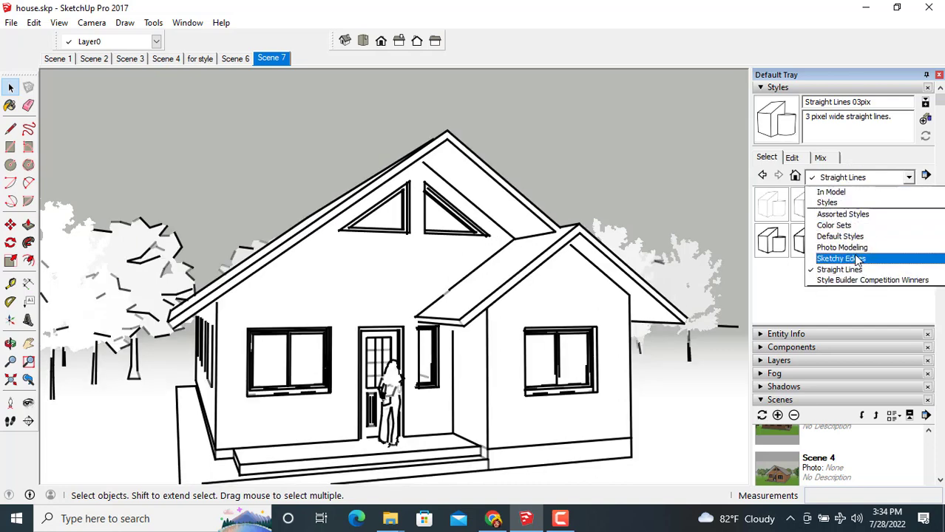
Compare Style Builder Competition Winners styles and settle on Stain Edges with Frame.
click(867, 287)
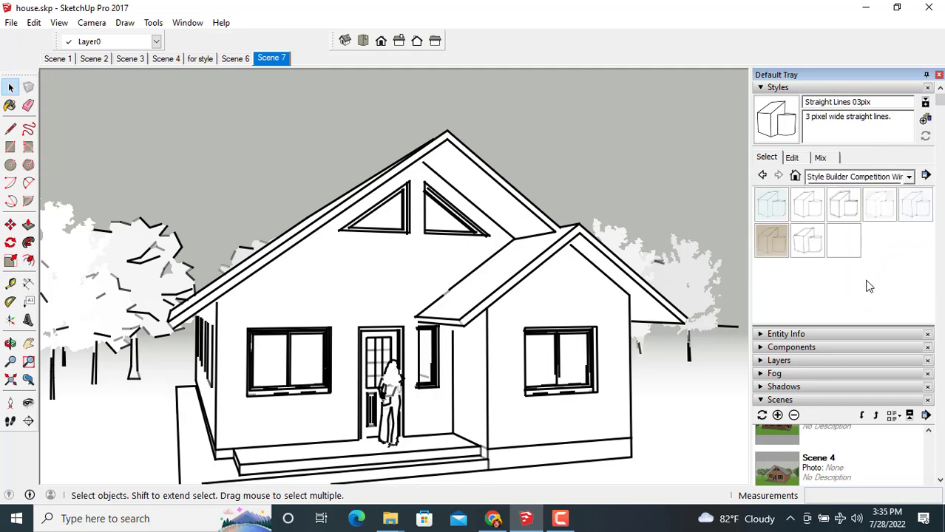
click(877, 241)
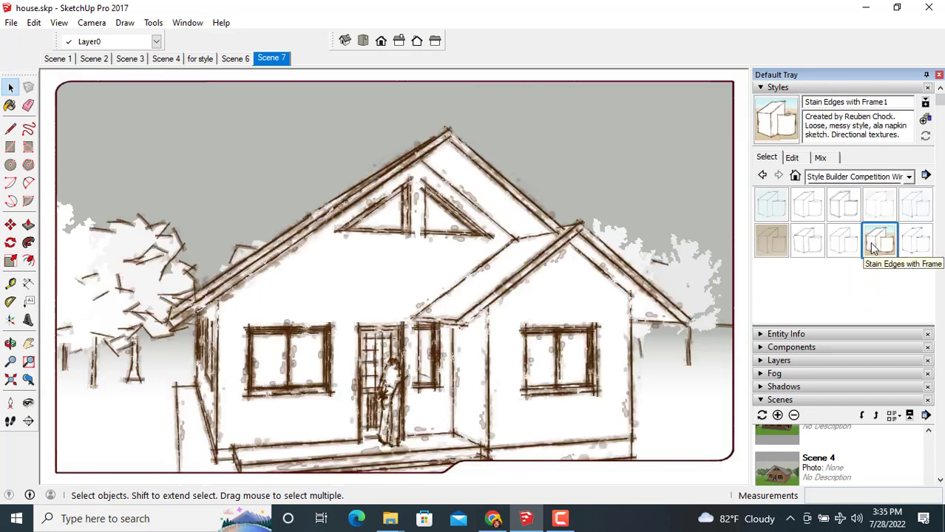
click(771, 244)
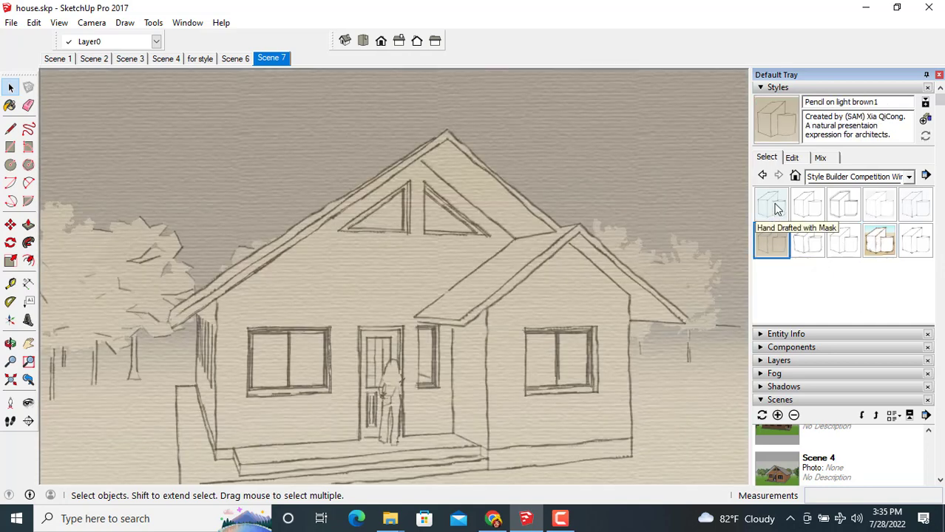
click(776, 209)
click(915, 233)
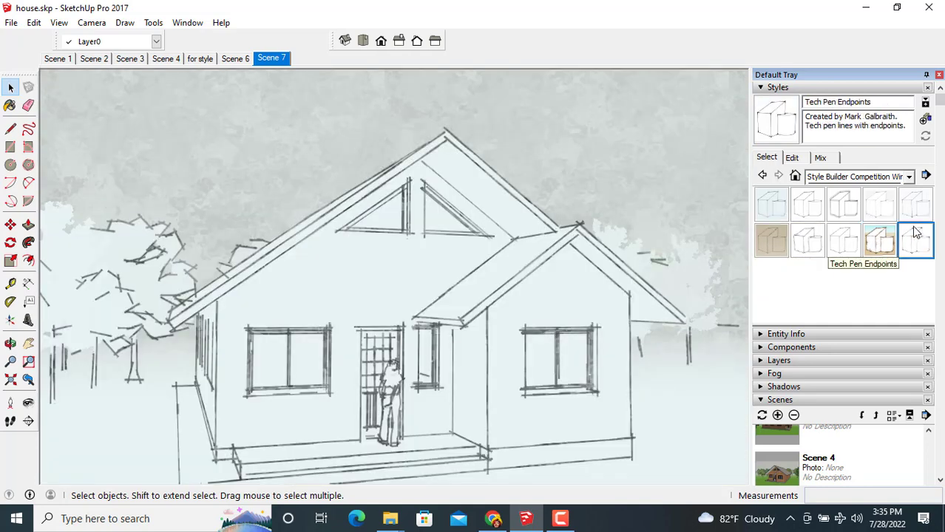
click(881, 240)
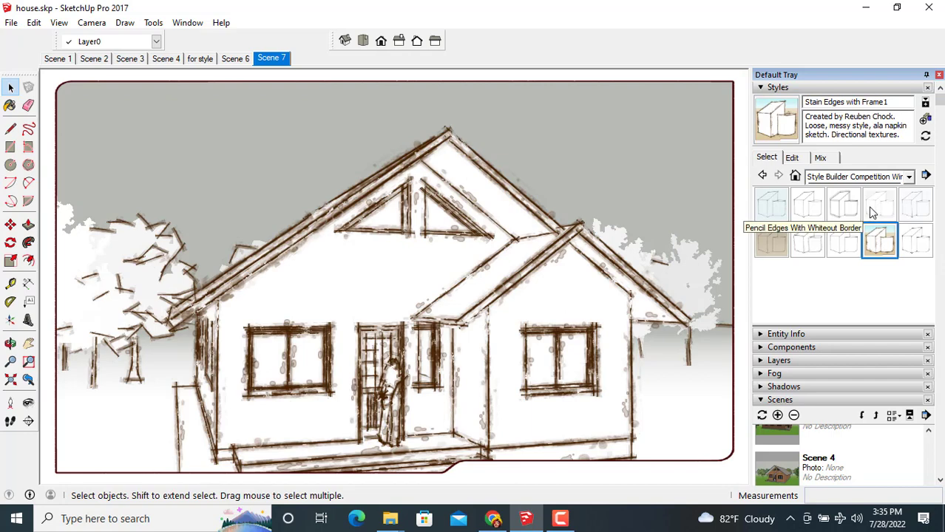
click(872, 213)
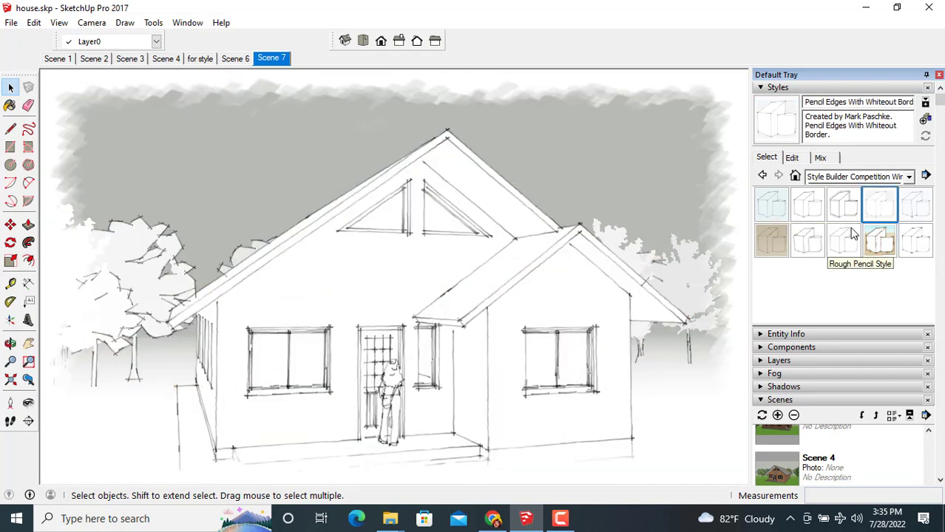
click(879, 251)
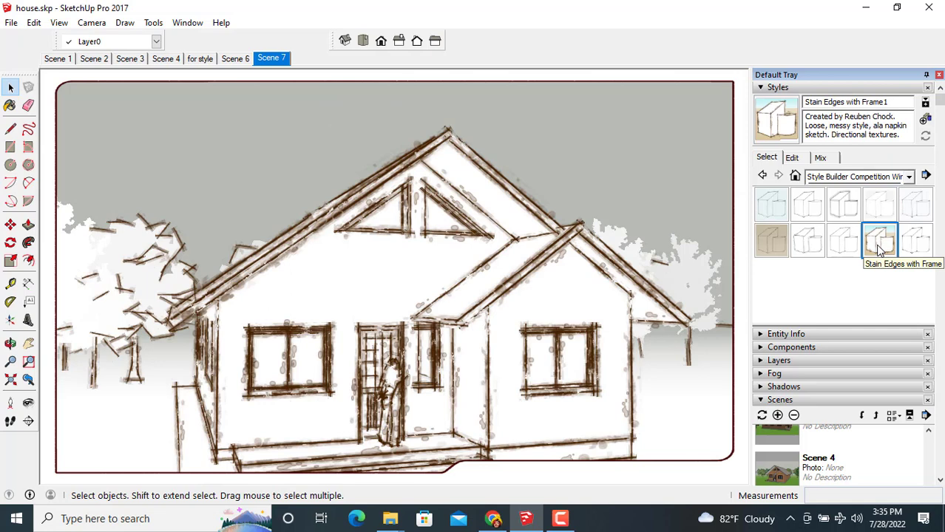
Update Scene 7 with the Stain Edges with Frame style, then show the for style scene.
click(776, 87)
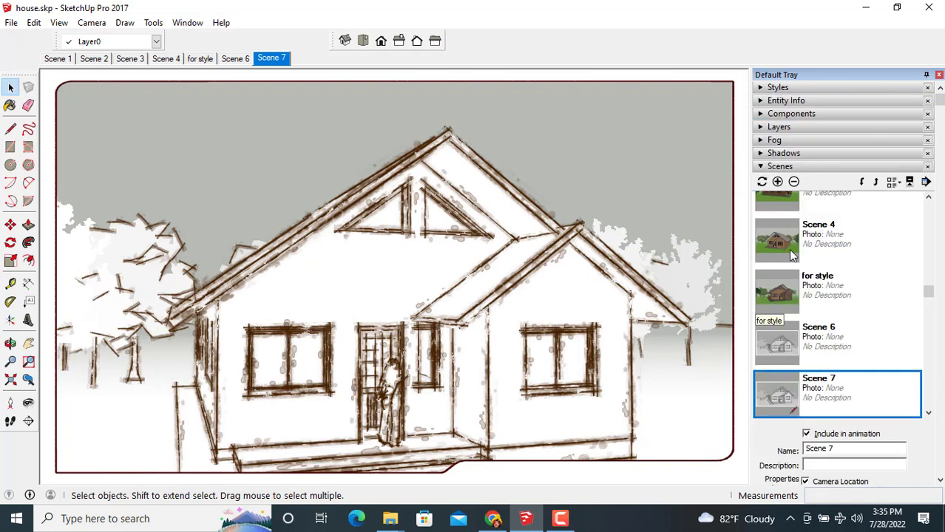
click(762, 182)
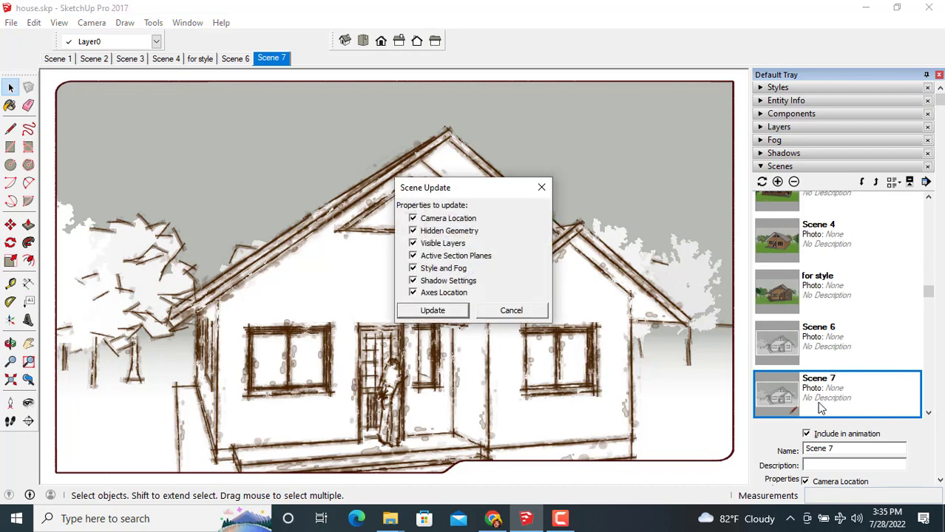
click(434, 311)
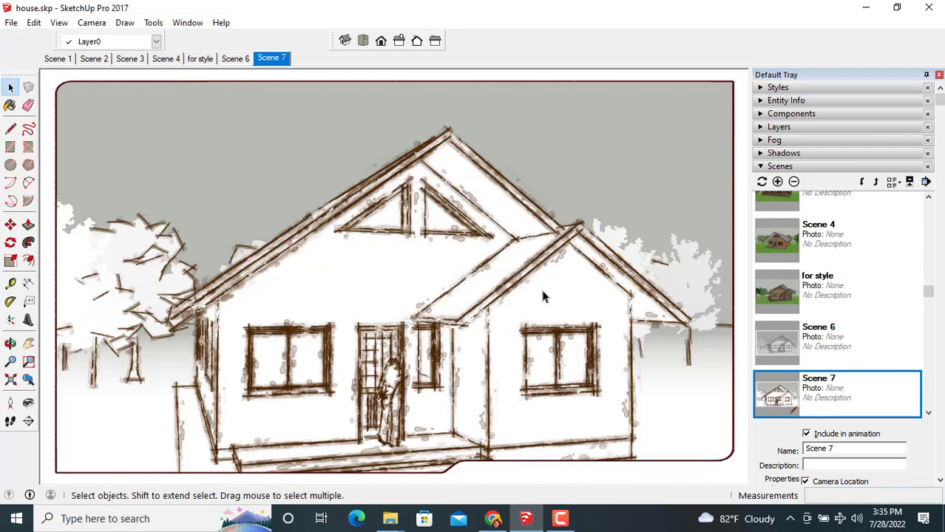
click(199, 59)
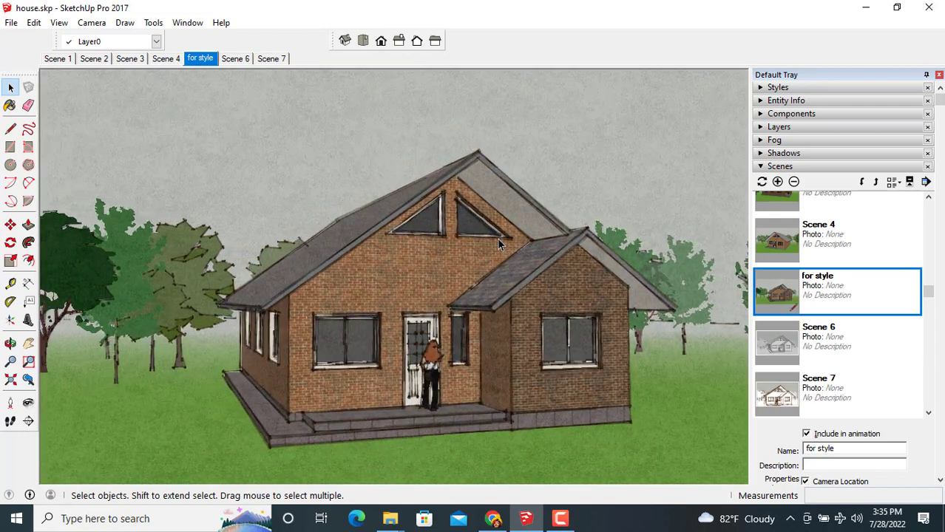
Compare the Scene 6 and Scene 7 styles, then return to the for style scene.
click(236, 59)
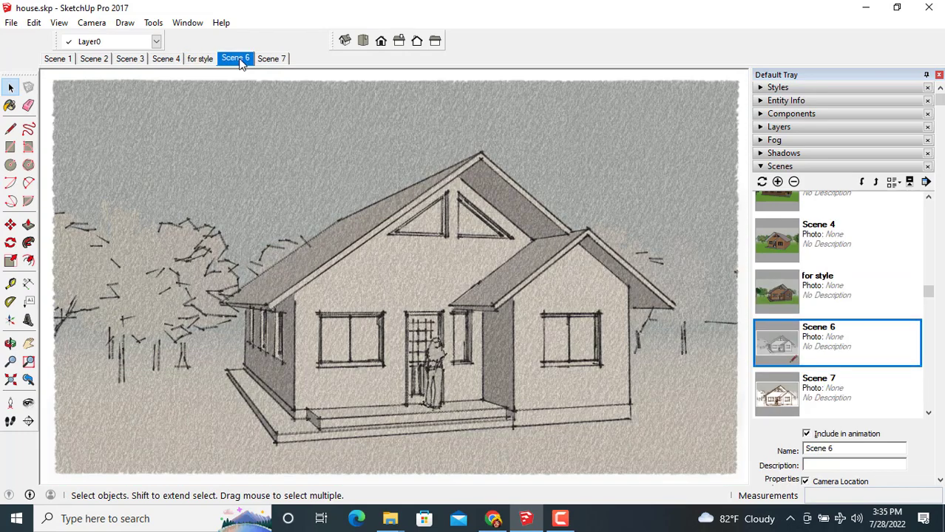
click(272, 59)
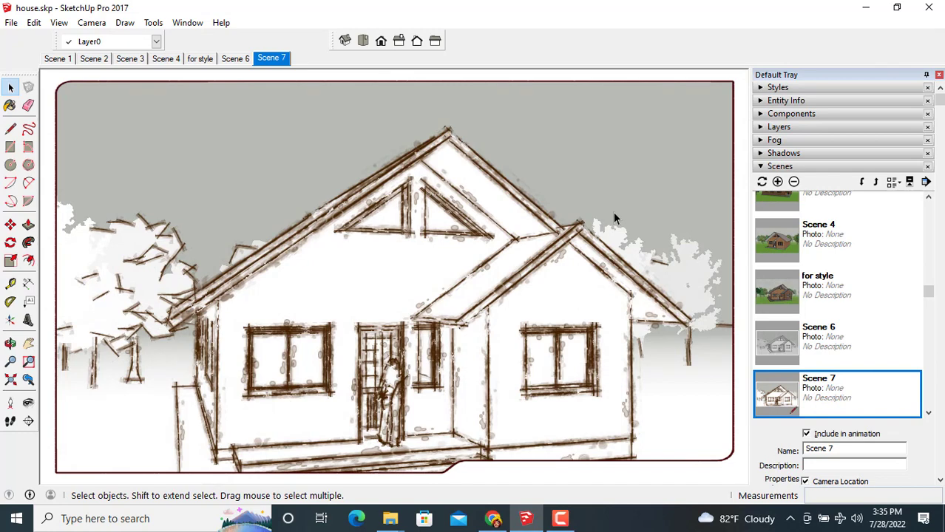
click(199, 58)
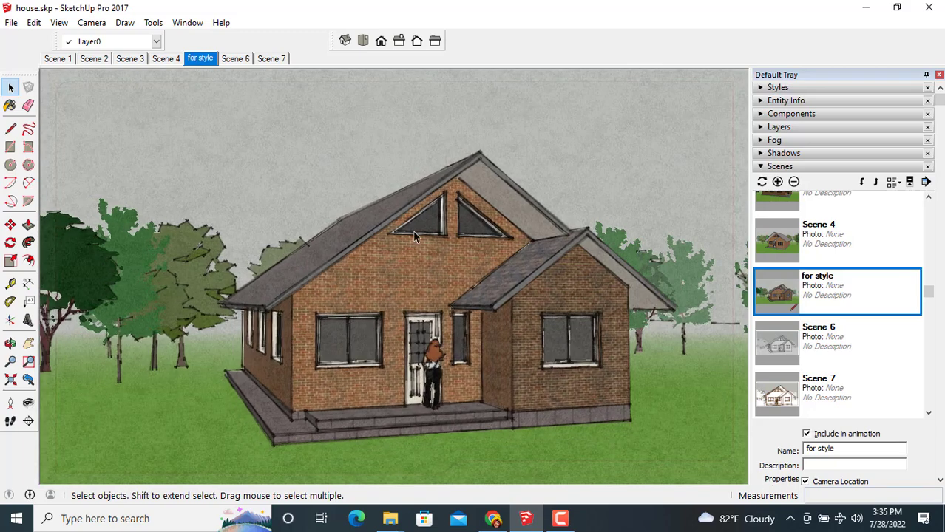
click(11, 22)
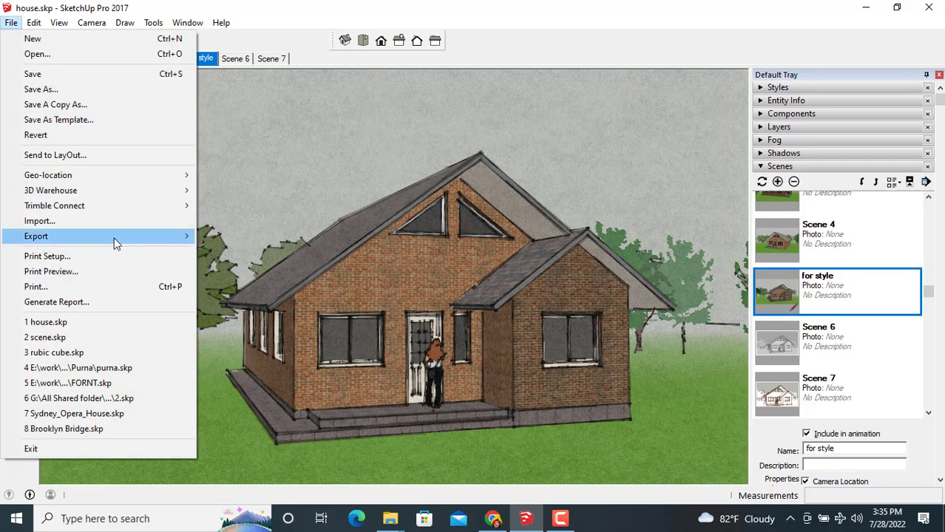
mouse_move(35, 236)
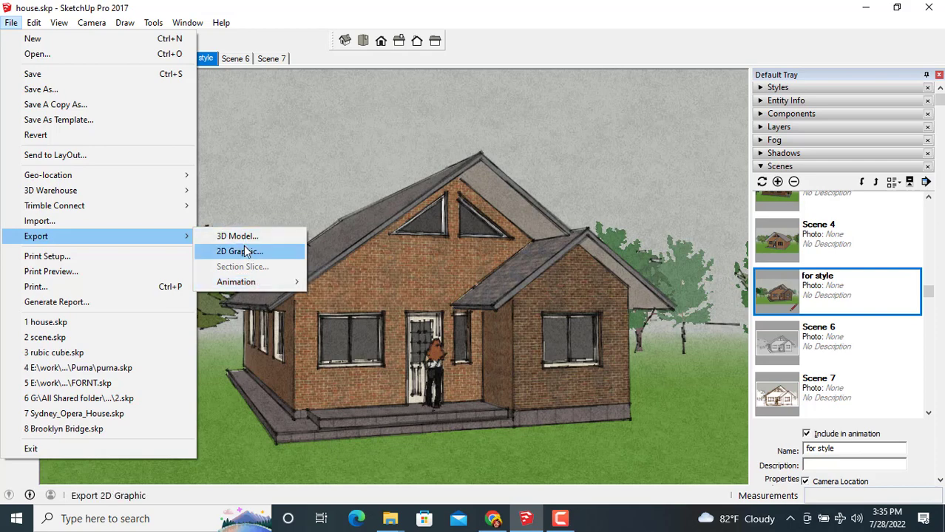
Create a Desktop folder named styles and export the 2D view into it as 1.jpg.
click(244, 249)
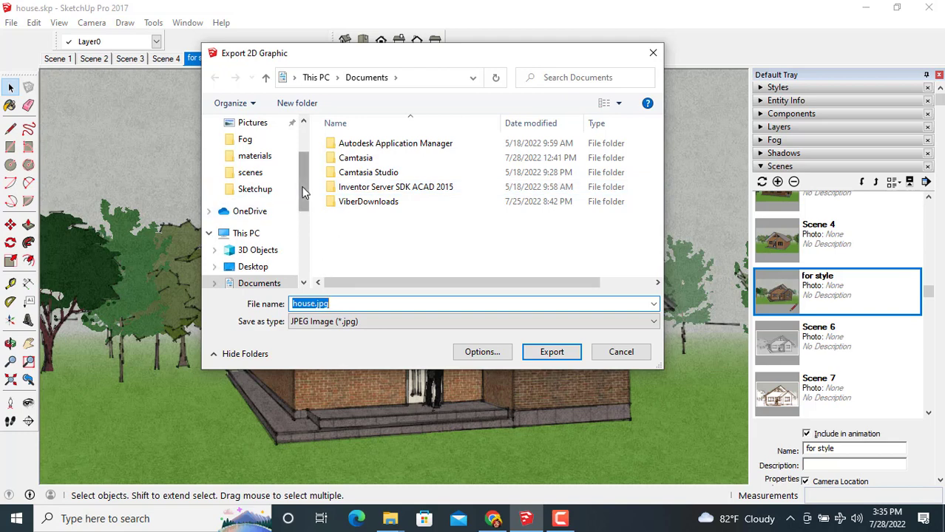
click(252, 267)
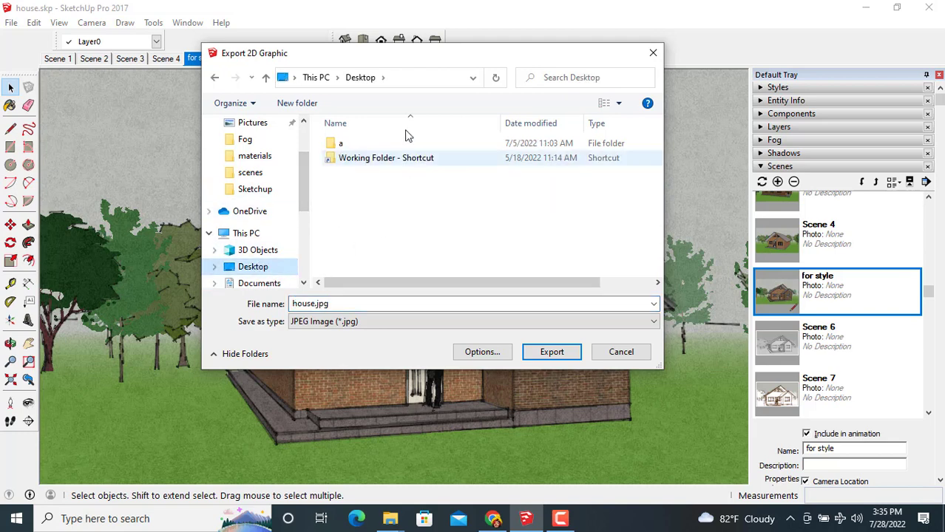
click(314, 109)
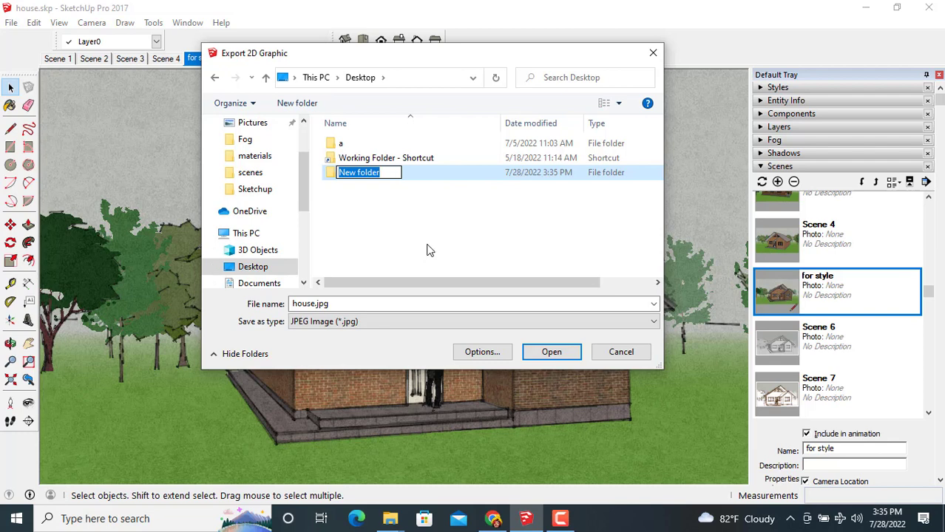
text(sty)
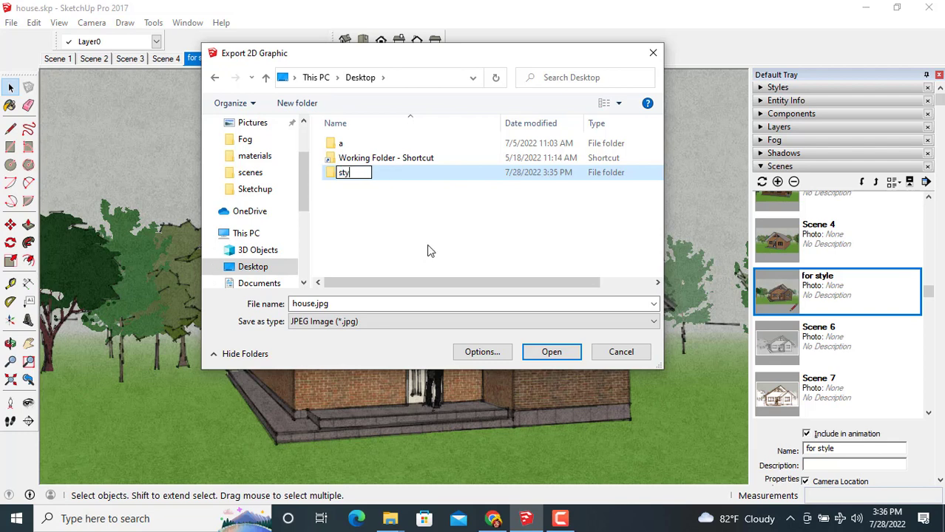
text(les)
key(Return)
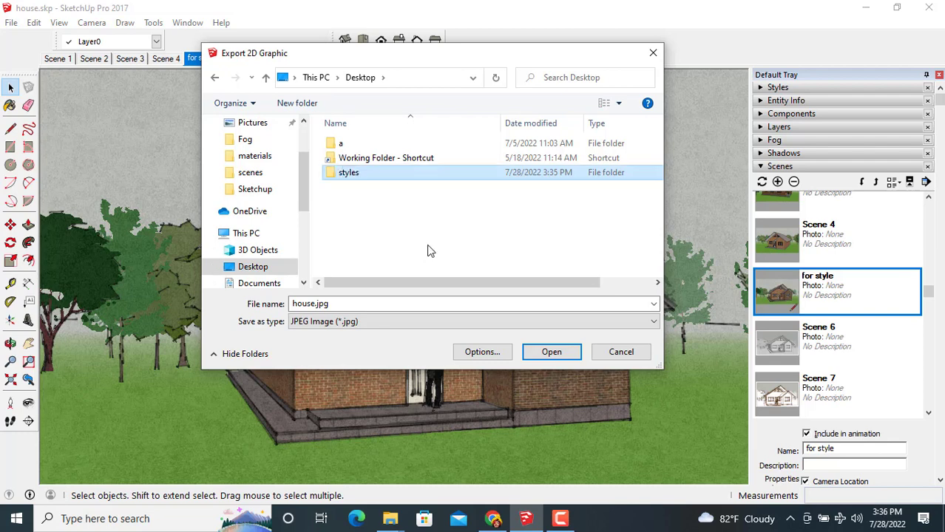
key(Return)
click(375, 303)
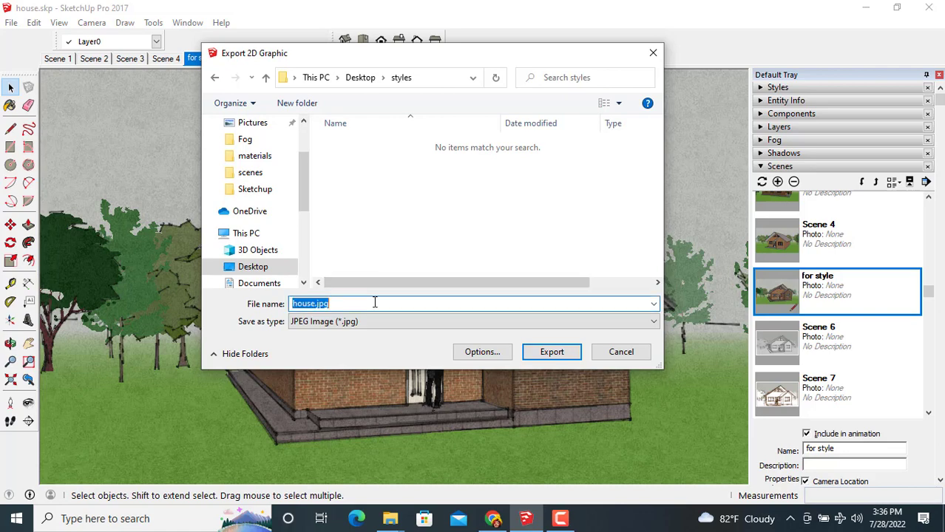
text(1)
key(Return)
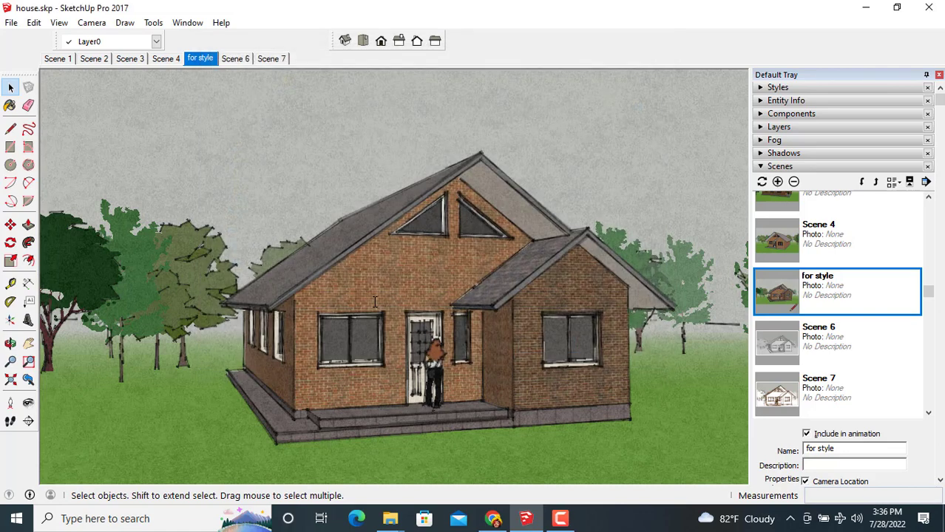
Export Scene 6 as a 2D JPG named 2 into the styles folder.
click(235, 59)
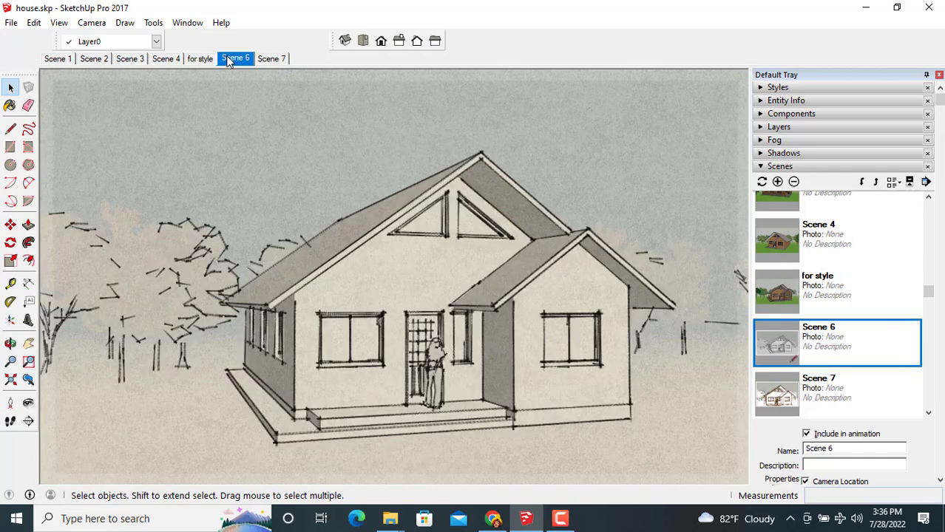
click(13, 22)
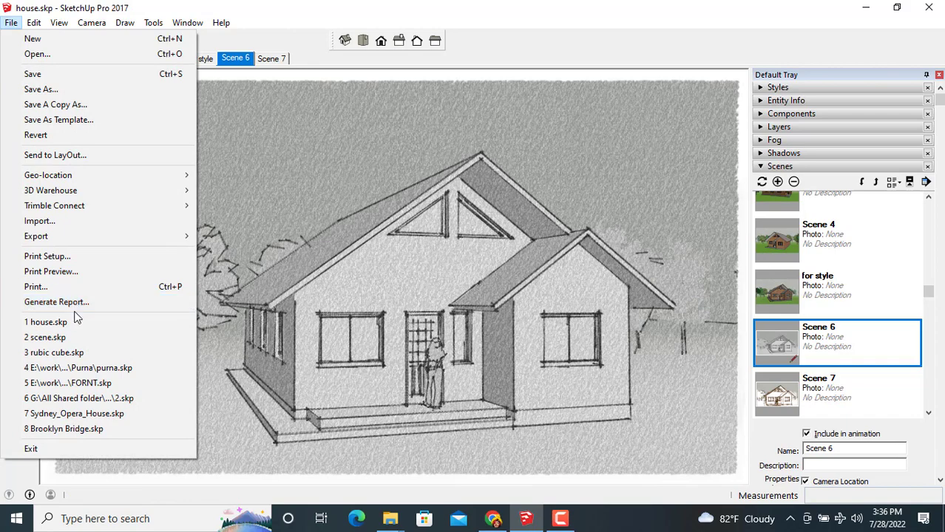
mouse_move(36, 236)
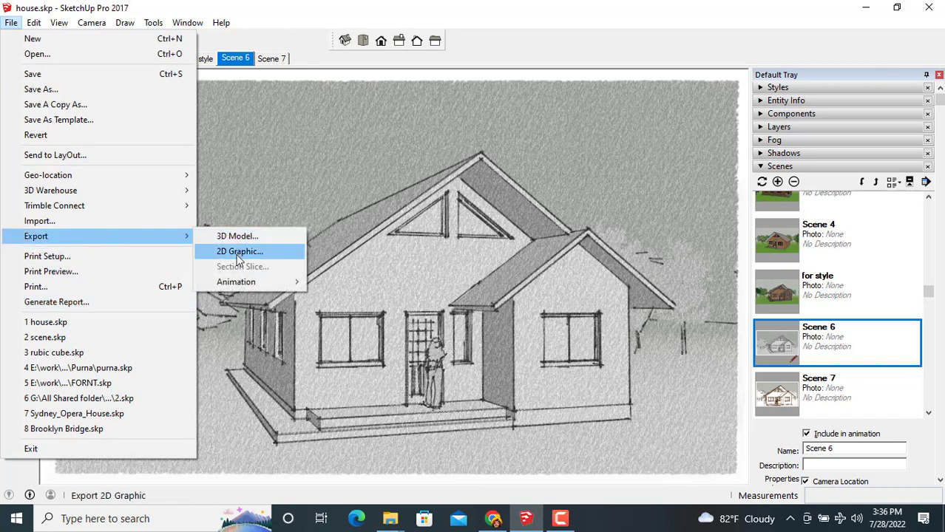
click(238, 253)
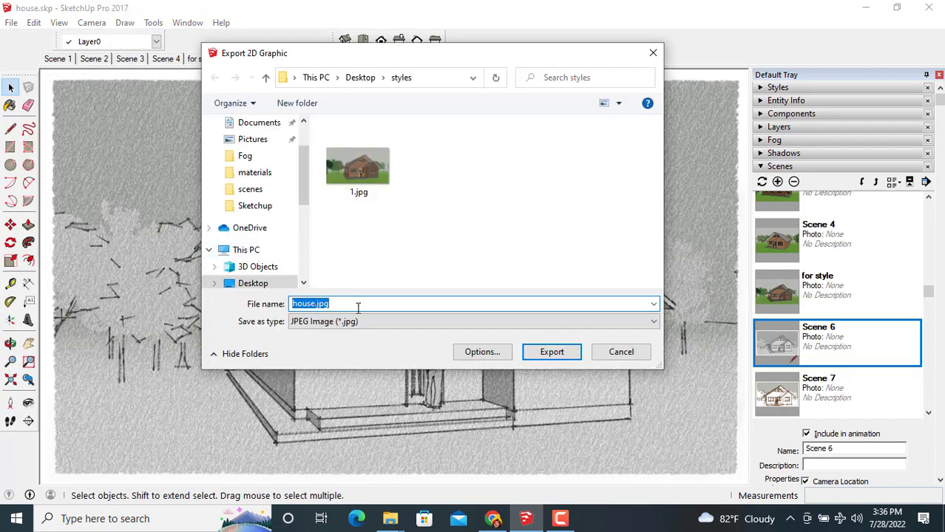
text(2)
key(Return)
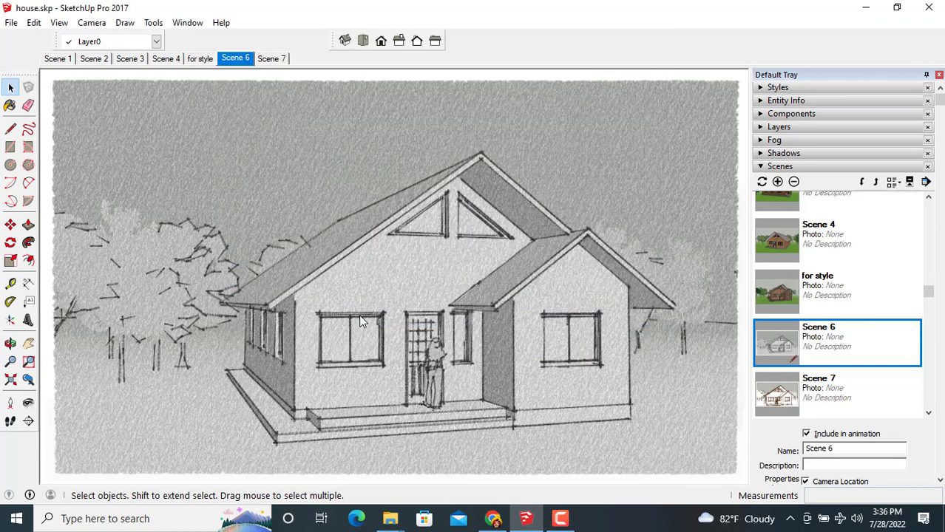
Export Scene 7 as a JPG into the styles folder, then minimize SketchUp.
click(780, 397)
double_click(779, 397)
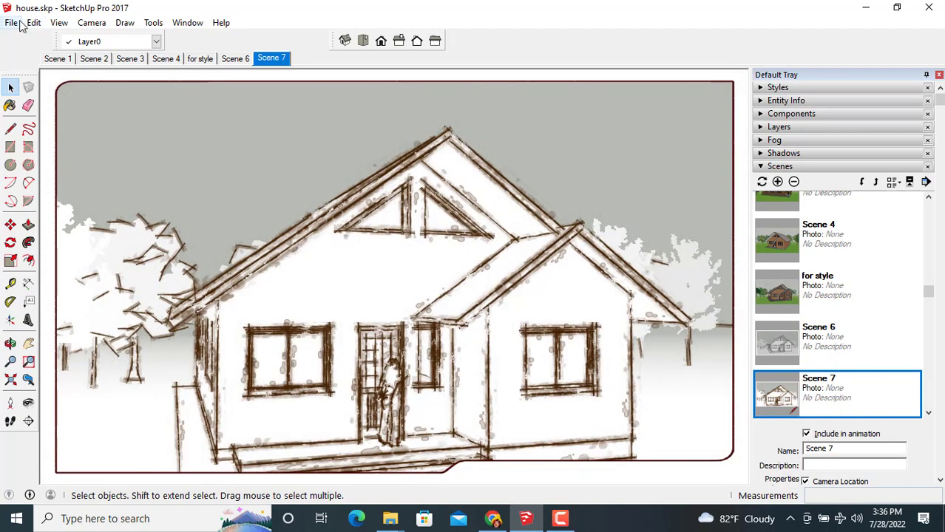
click(11, 22)
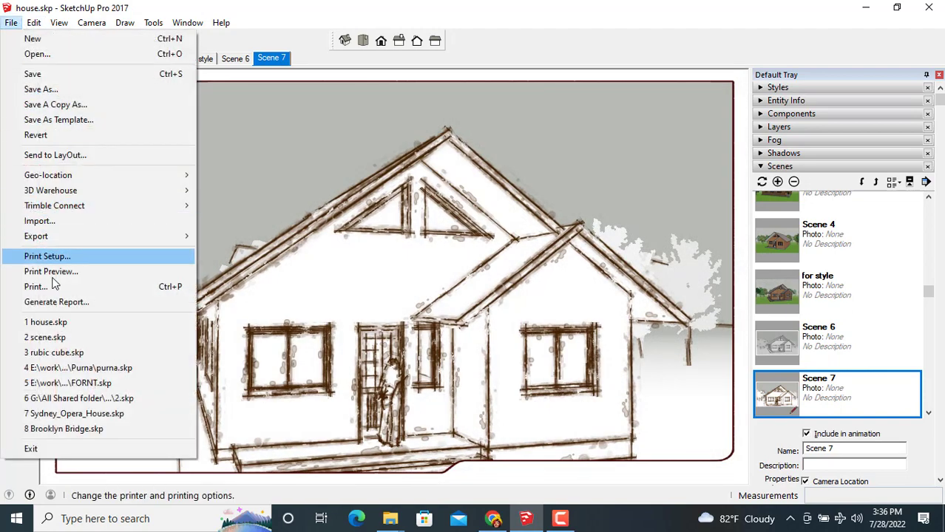
mouse_move(35, 236)
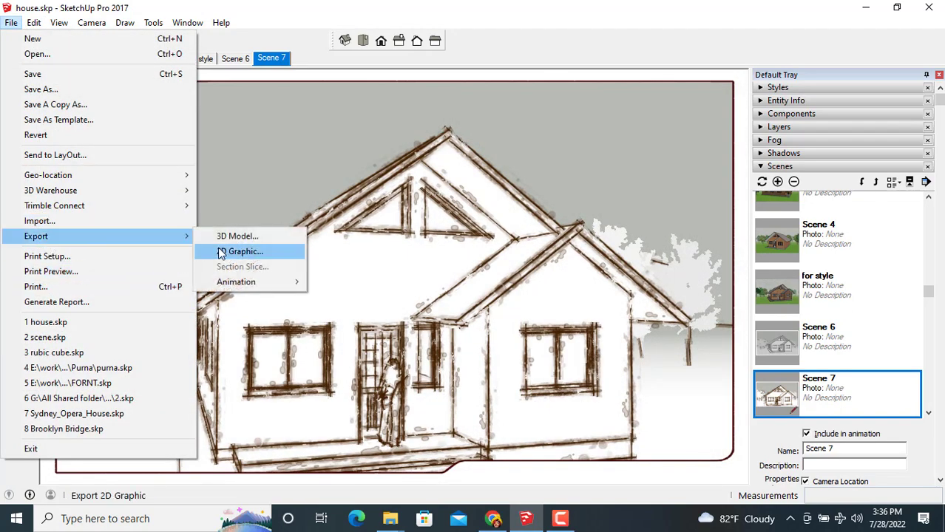
click(222, 251)
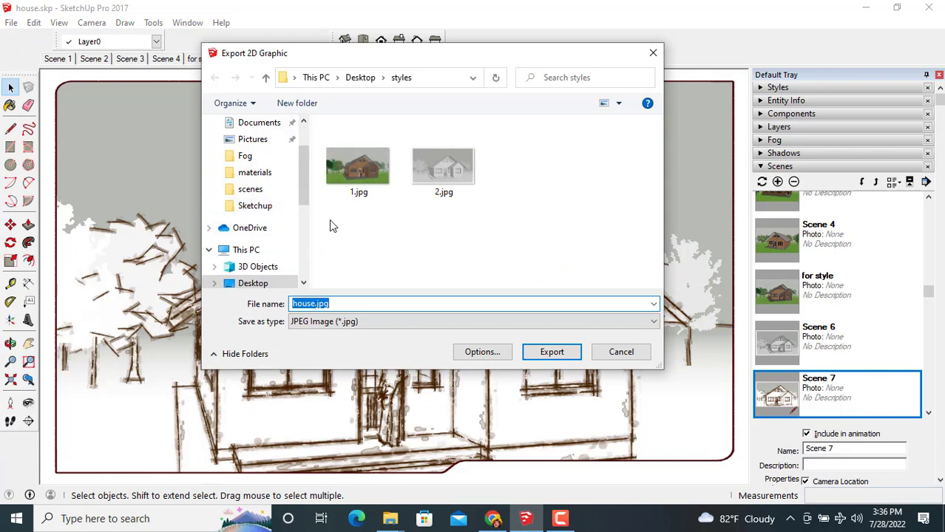
key(Return)
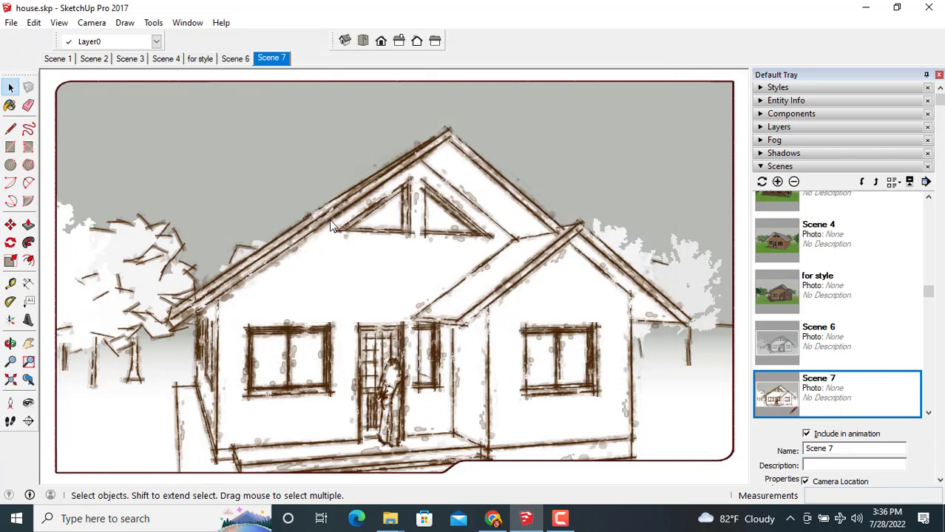
click(864, 6)
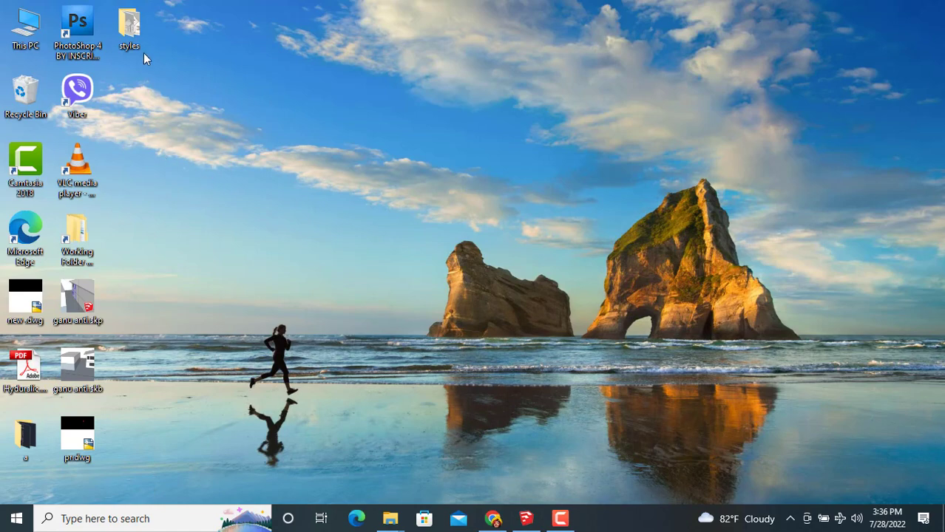
double_click(142, 30)
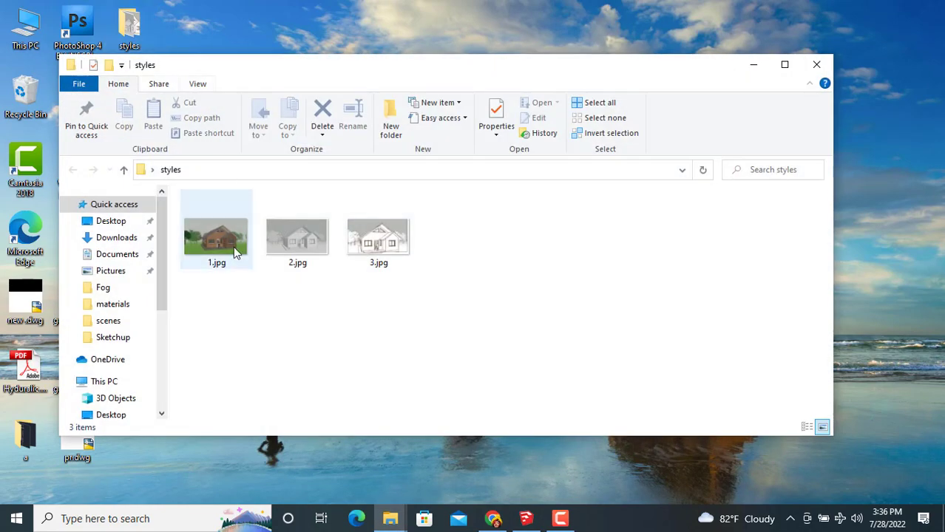
double_click(231, 250)
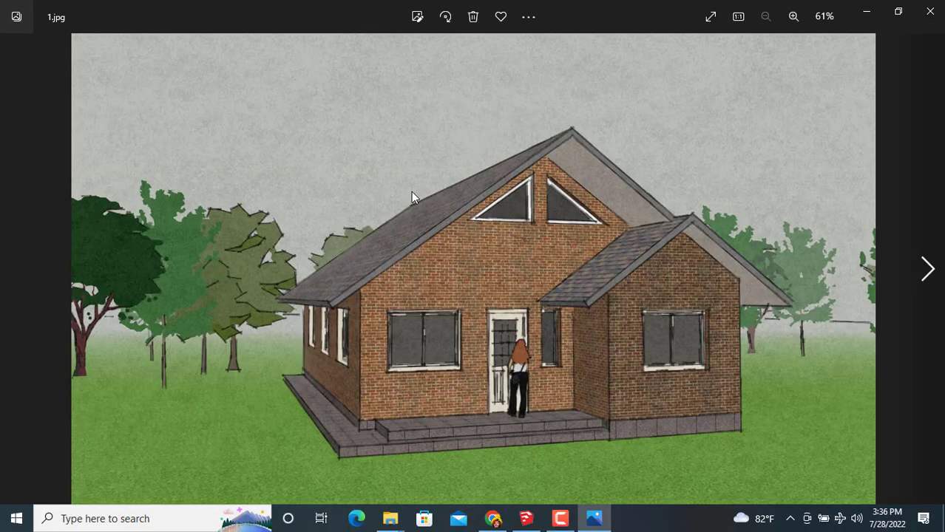
key(Right)
key(Left)
key(Right)
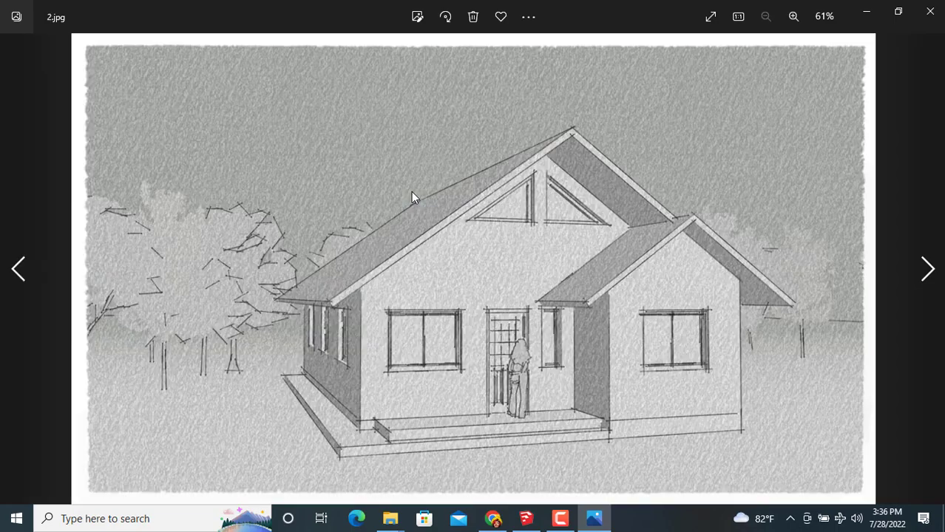
key(Right)
key(Left)
key(Left)
key(Right)
key(Left)
key(Right)
key(Left)
key(Right)
key(Left)
key(Right)
key(Left)
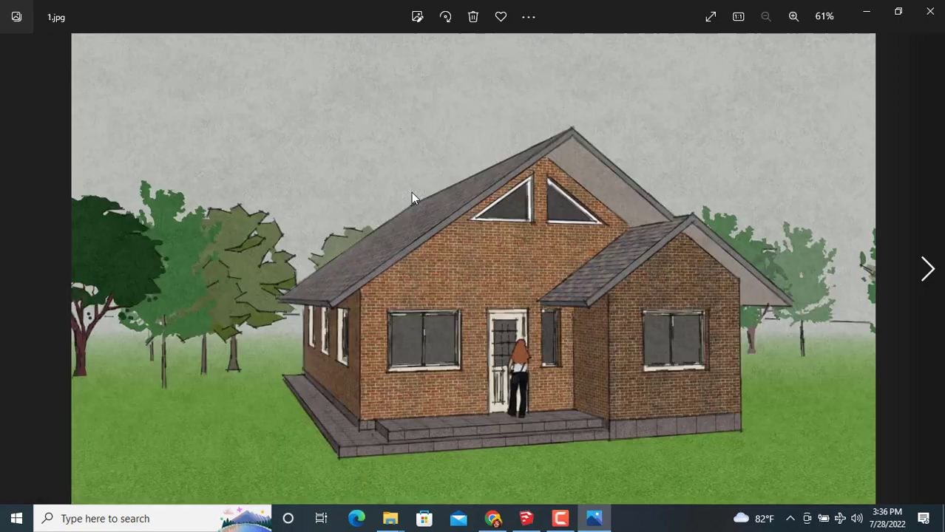
key(Right)
key(Right)
key(Left)
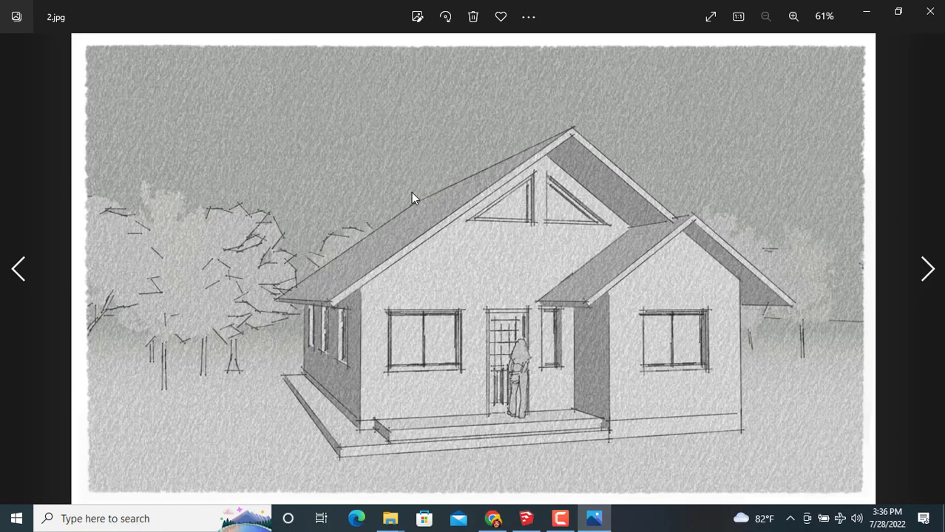
key(Left)
key(Right)
key(Left)
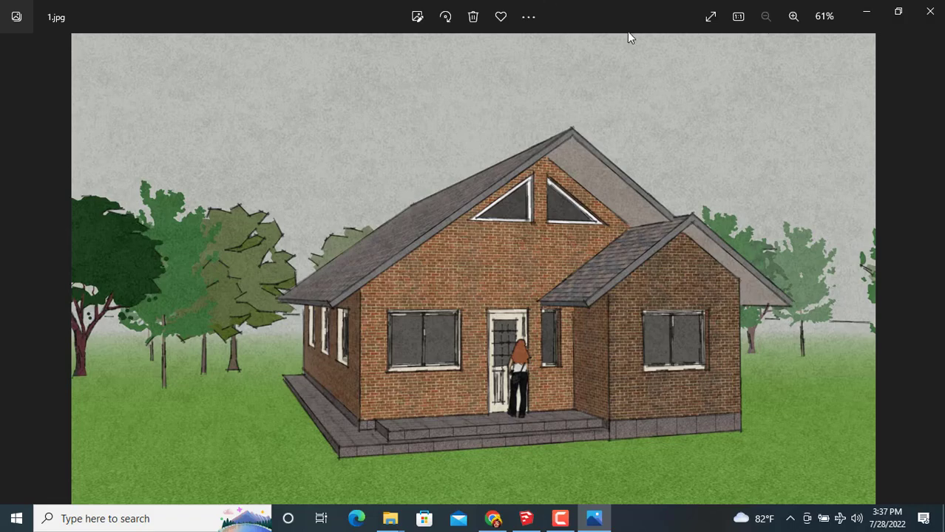
click(928, 15)
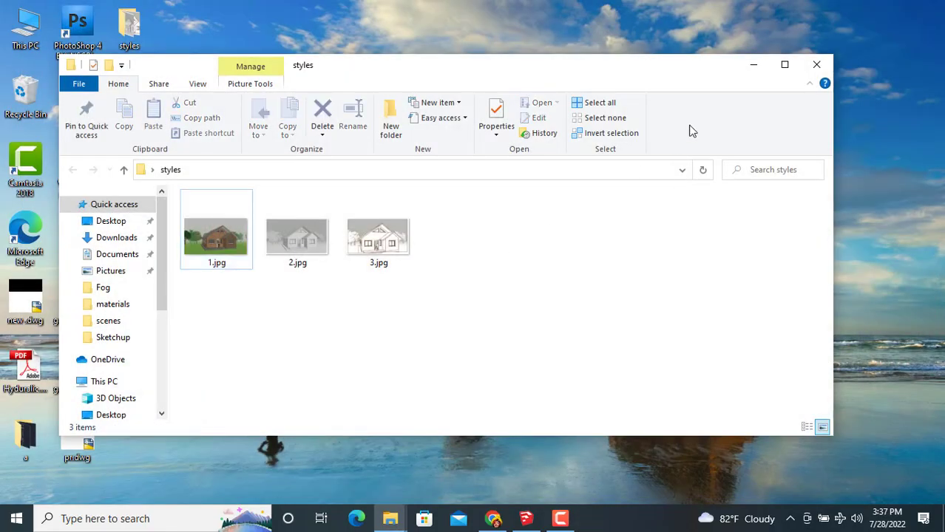
click(818, 71)
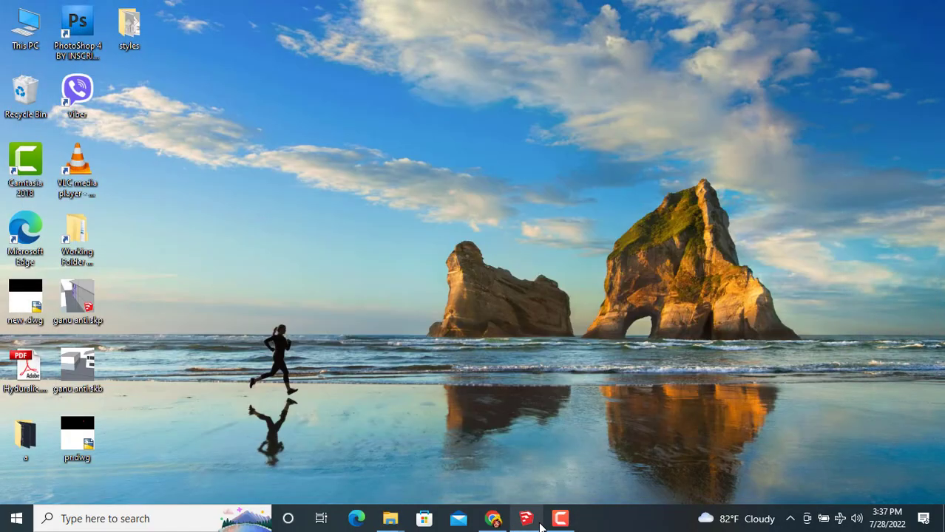
Restore SketchUp and apply Simple Style from the Default Styles collection.
click(531, 522)
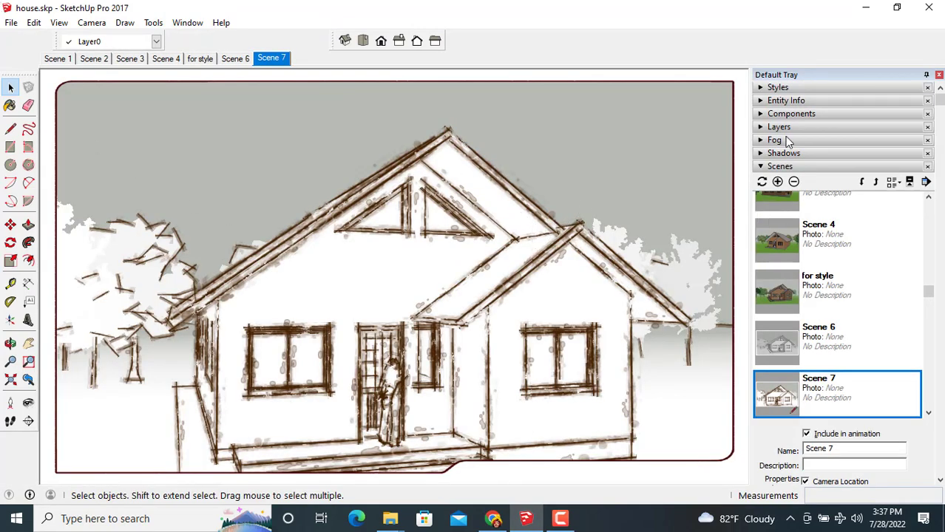
click(854, 87)
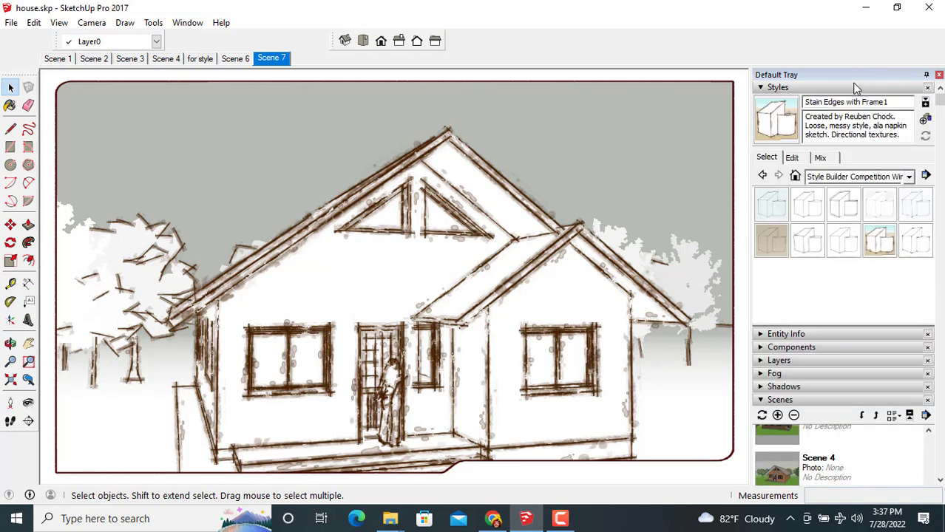
click(859, 178)
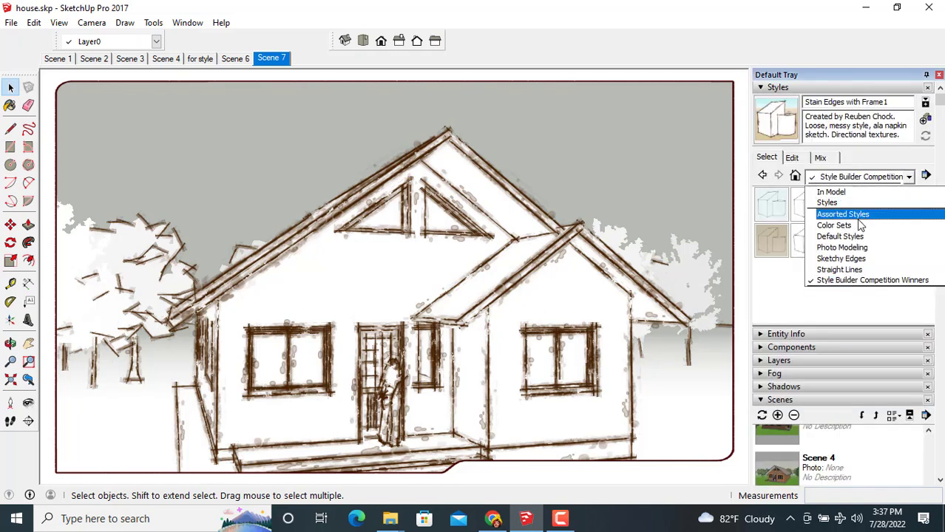
click(858, 236)
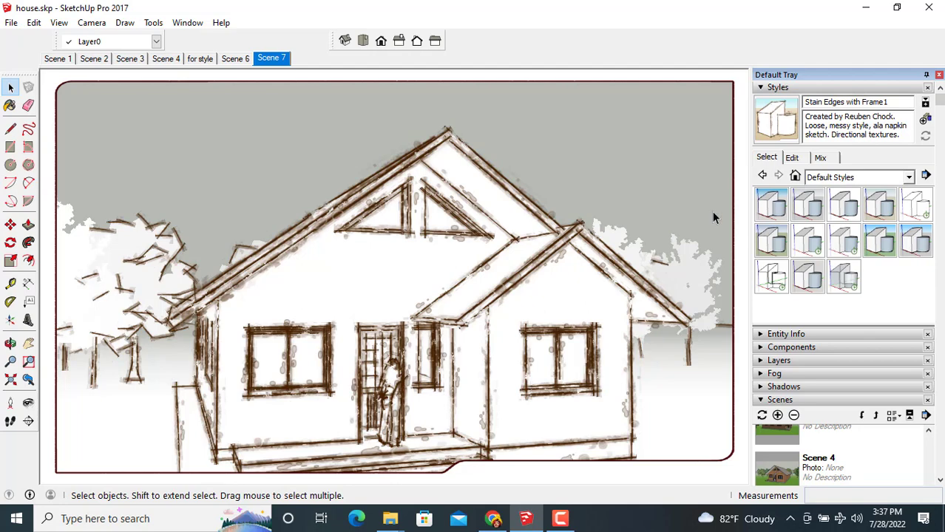
click(881, 249)
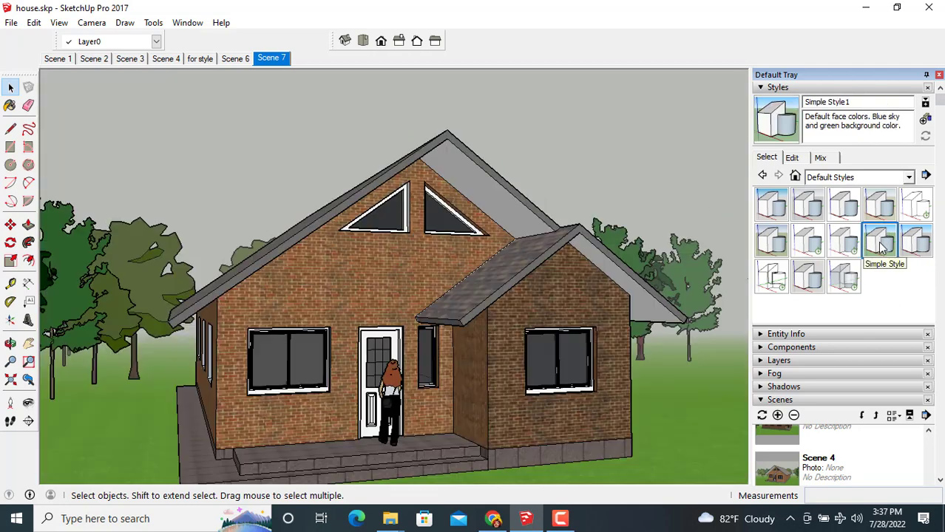
Zoom out, return to Scene 7's stained-edges style and collapse the Styles panel.
scroll(459, 265, down, 3)
middle_drag(505, 274, 534, 276)
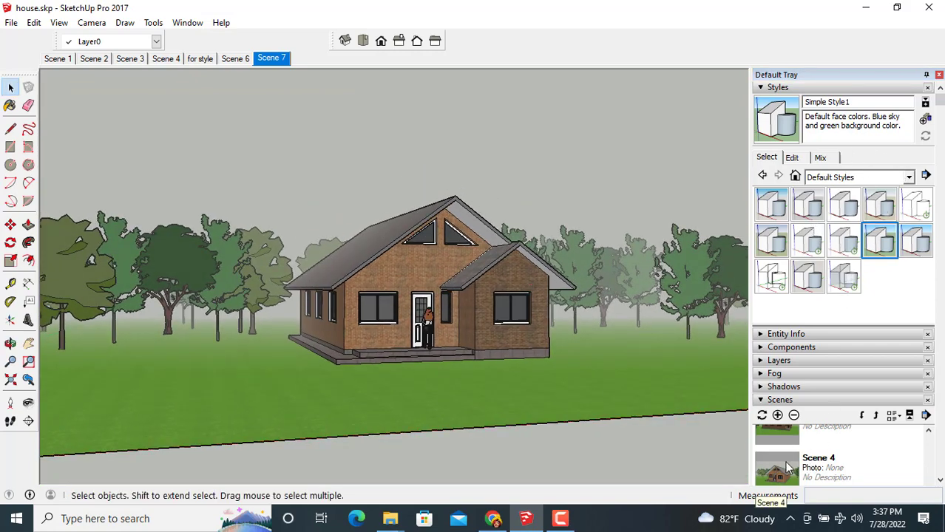
scroll(788, 467, down, 3)
scroll(788, 468, down, 2)
click(790, 467)
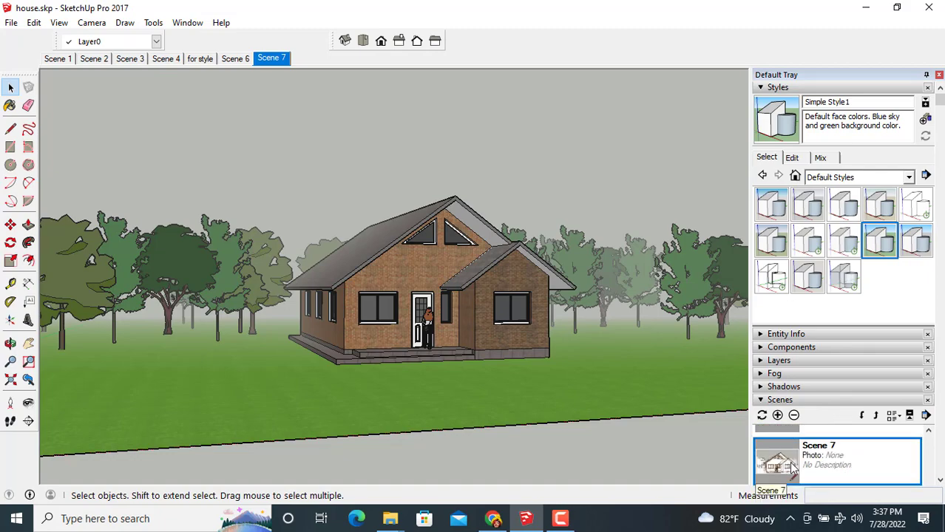
double_click(791, 465)
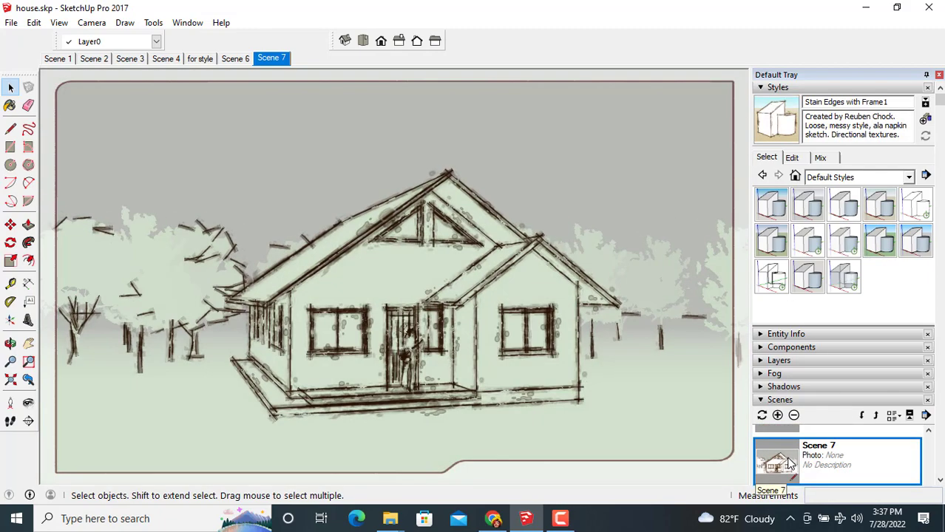
click(829, 88)
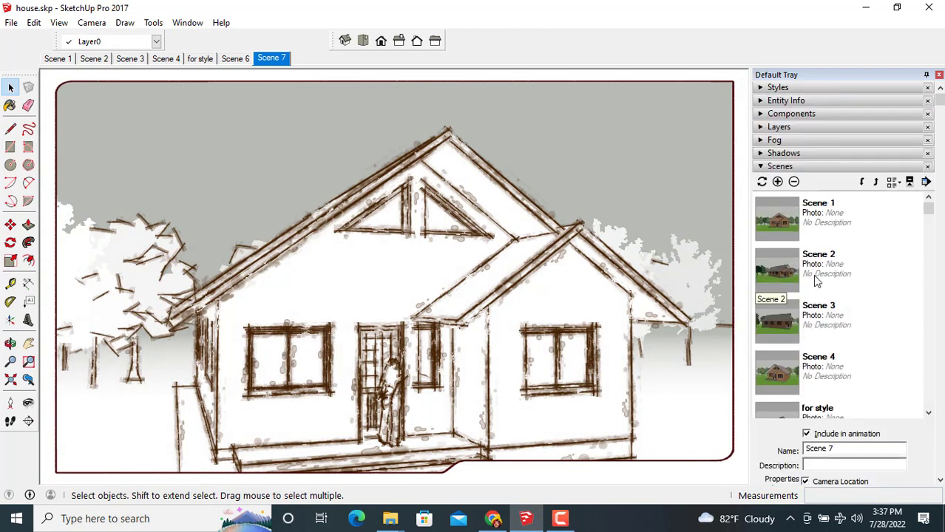
On Scene 1, uncheck Display Fog and orbit to a higher view of the house.
double_click(788, 220)
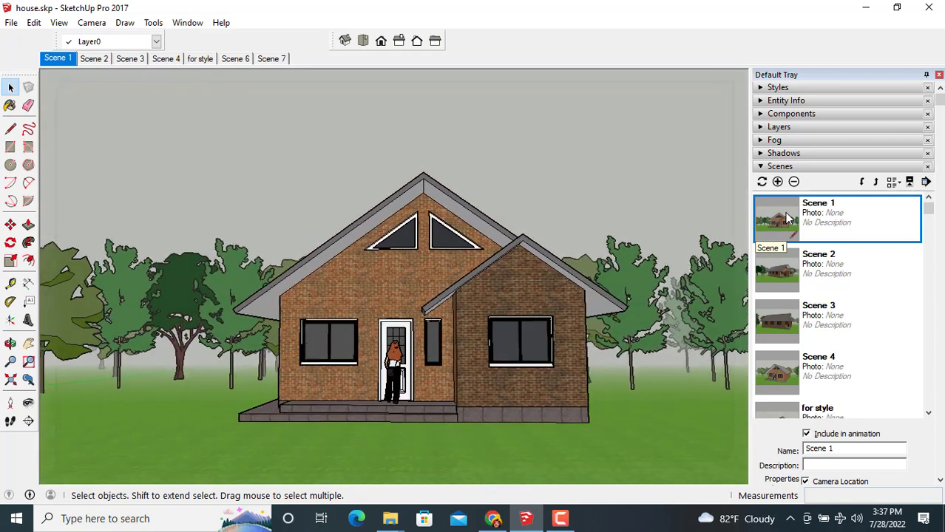
scroll(566, 178, down, 5)
mouse_move(588, 264)
middle_down()
mouse_move(551, 314)
mouse_move(544, 291)
middle_up()
scroll(544, 292, up, 3)
click(776, 166)
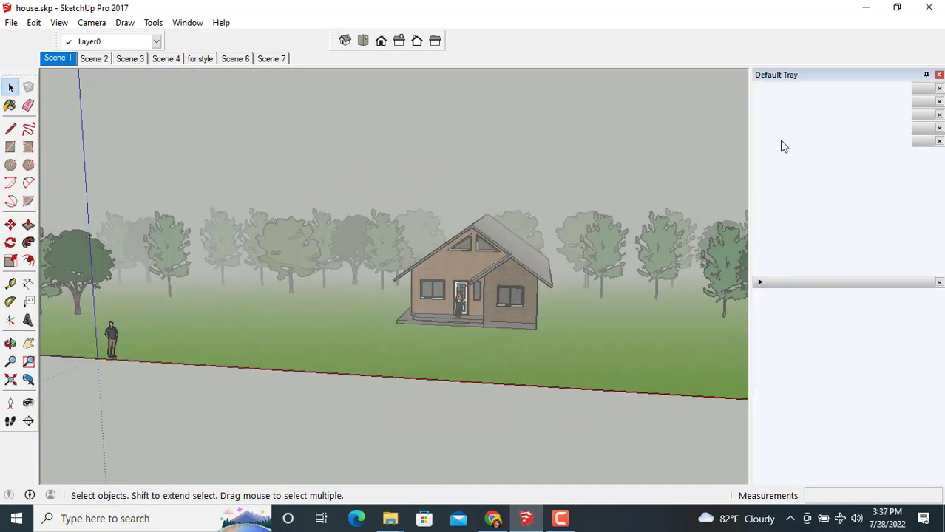
click(763, 159)
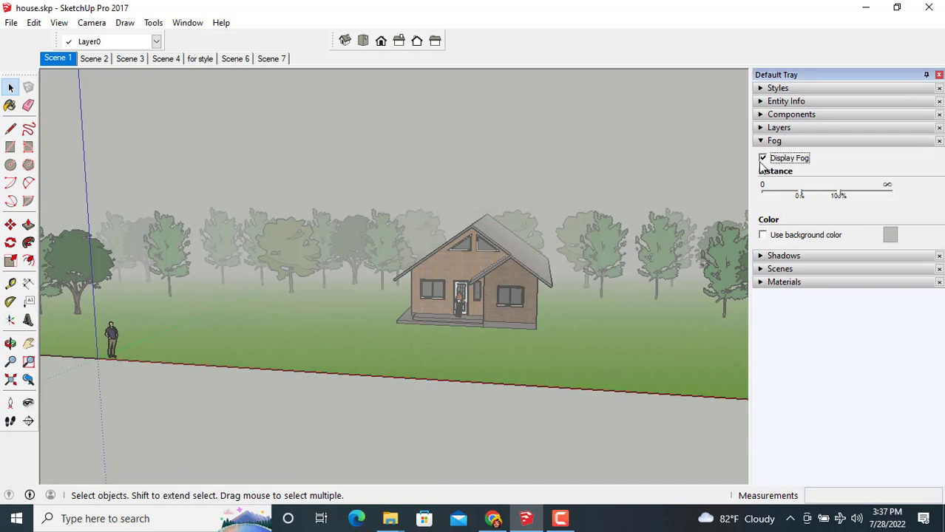
click(762, 160)
scroll(563, 293, up, 5)
scroll(563, 293, down, 5)
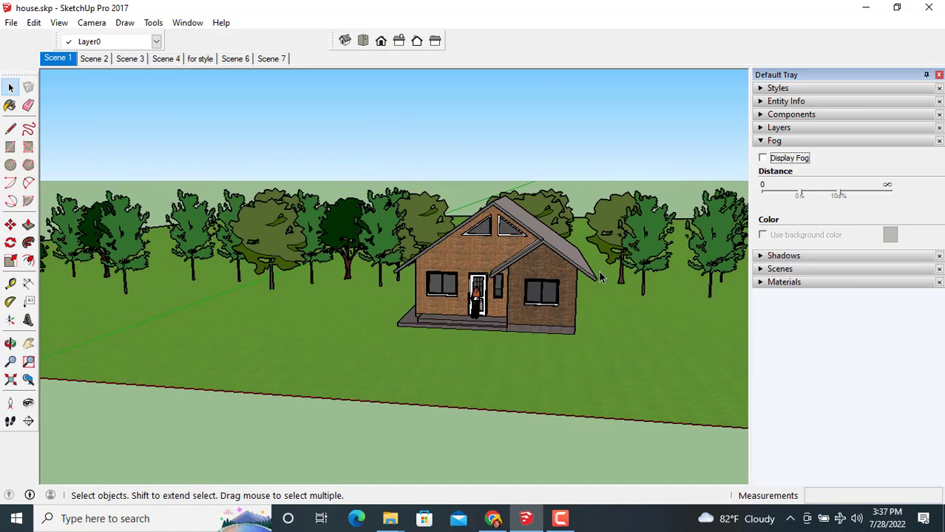
middle_drag(554, 303, 496, 338)
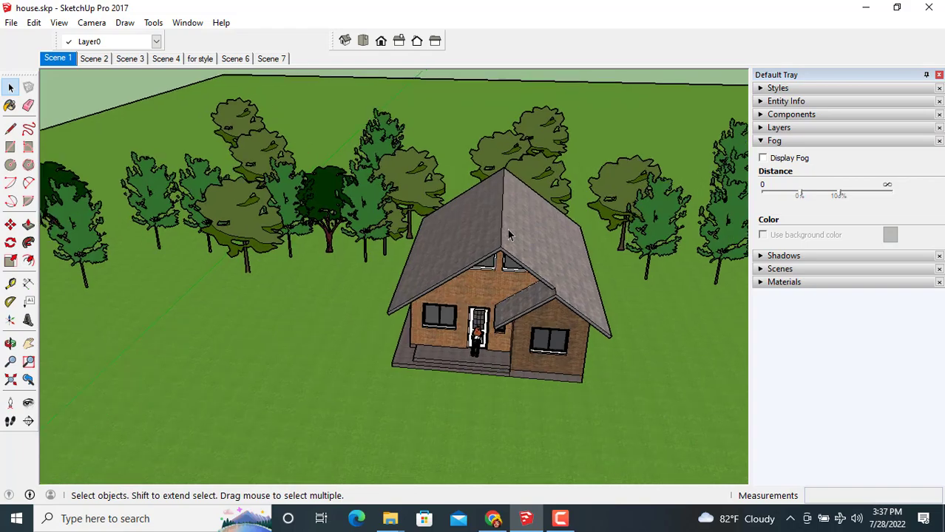